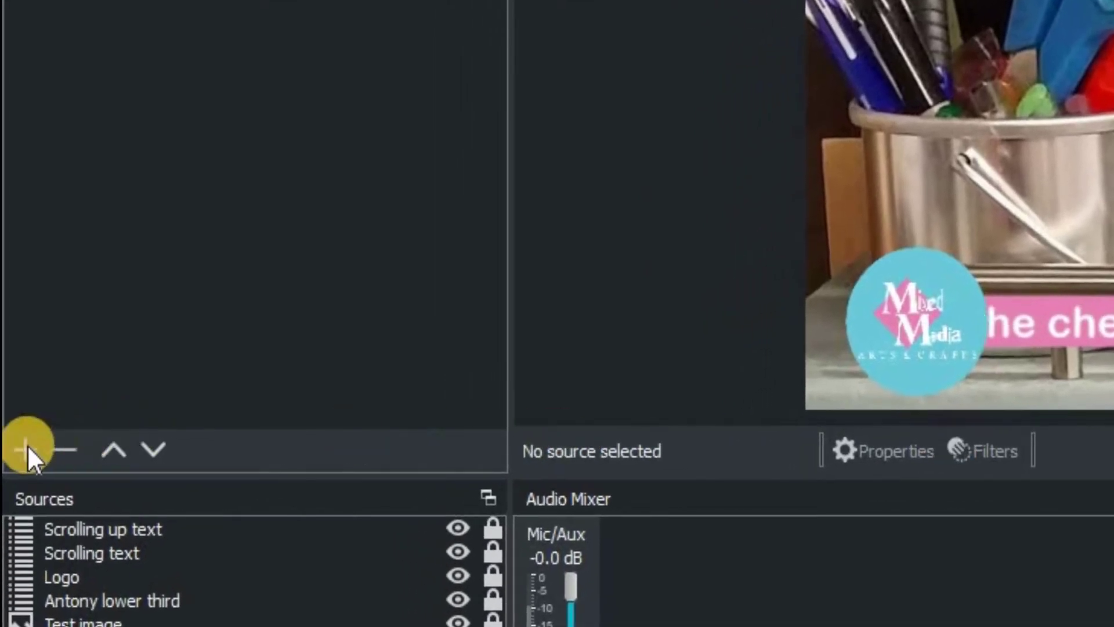
# Create a new scene named 'Gallery slide show'.
pyautogui.click(27, 447)
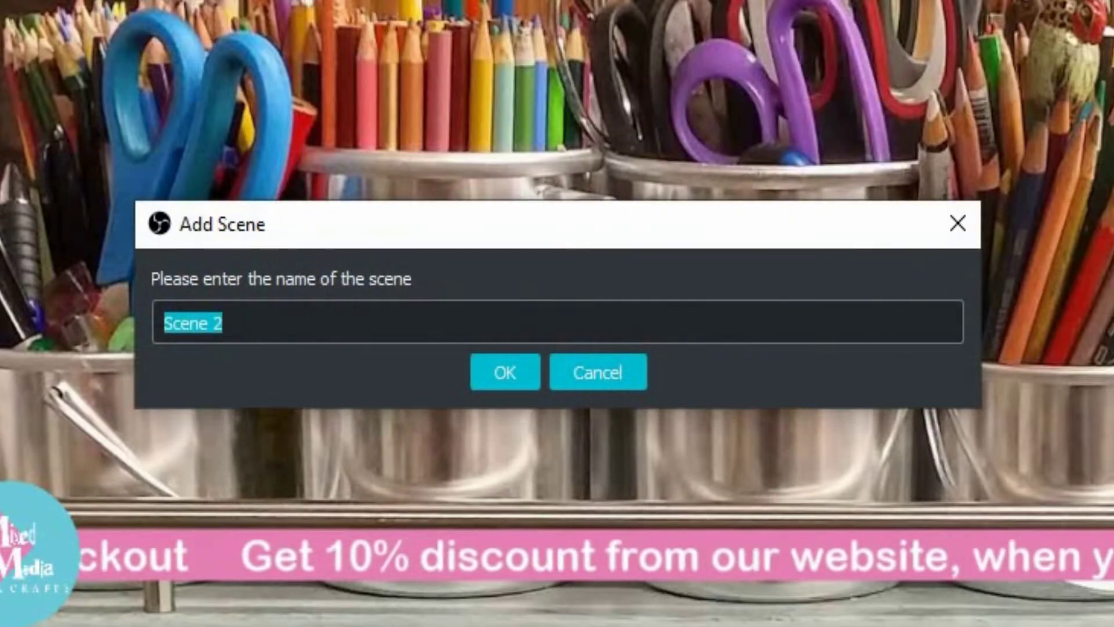
pyautogui.write('Ga')
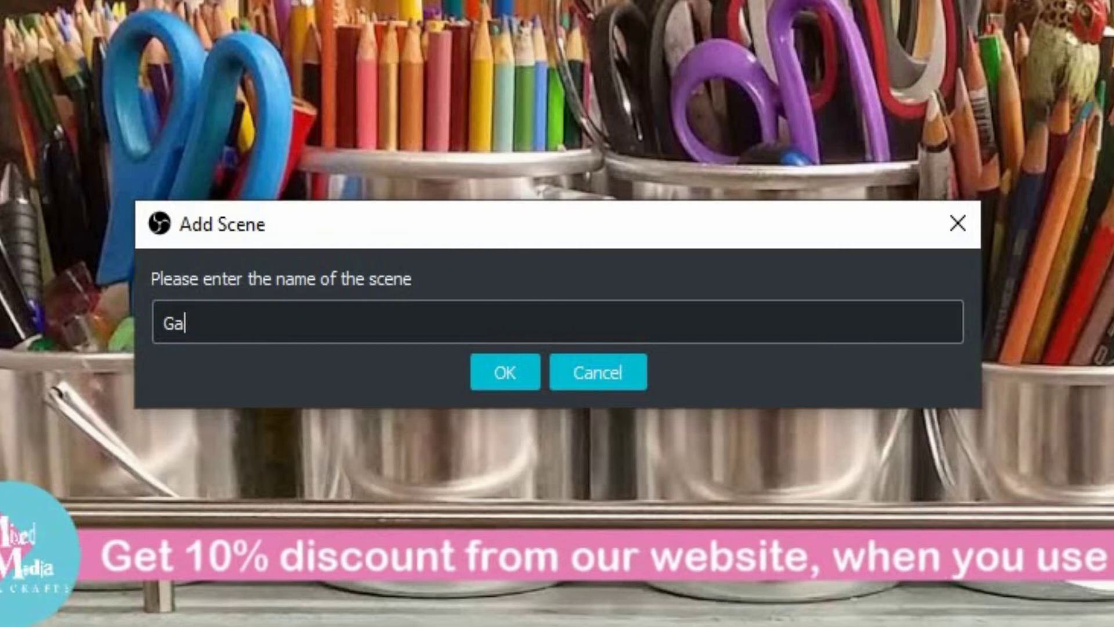
pyautogui.write('llery slid')
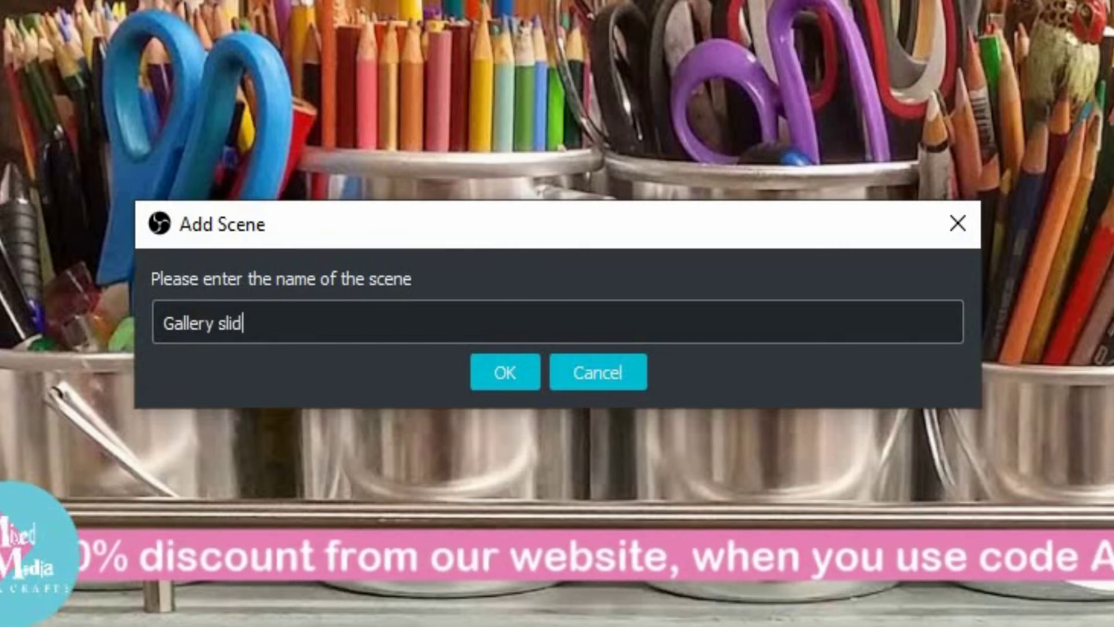
pyautogui.write('e show')
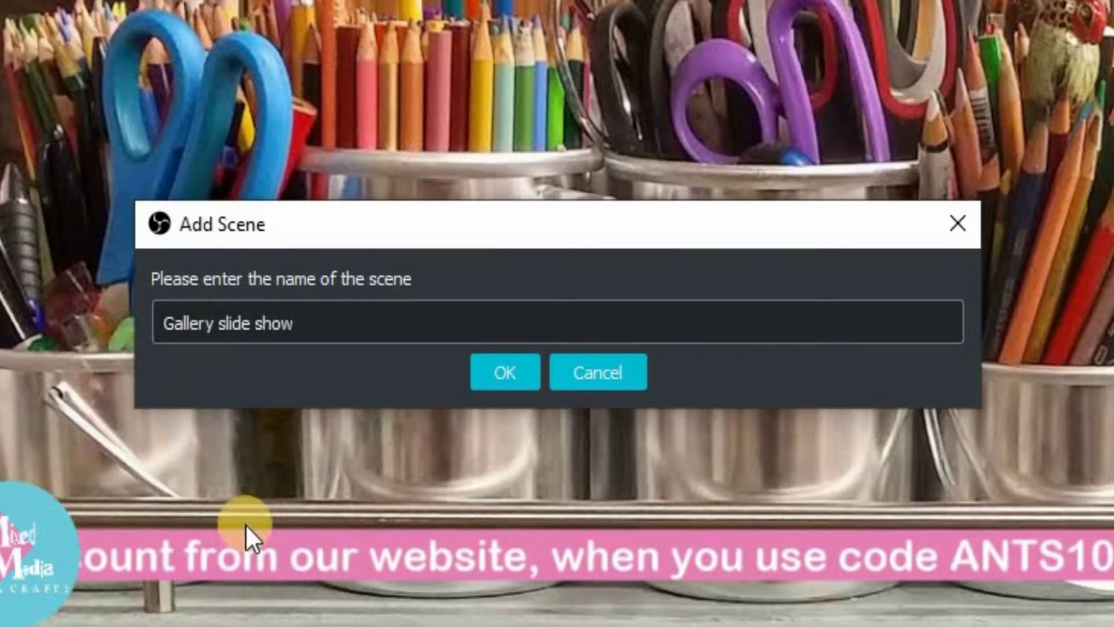
pyautogui.click(500, 381)
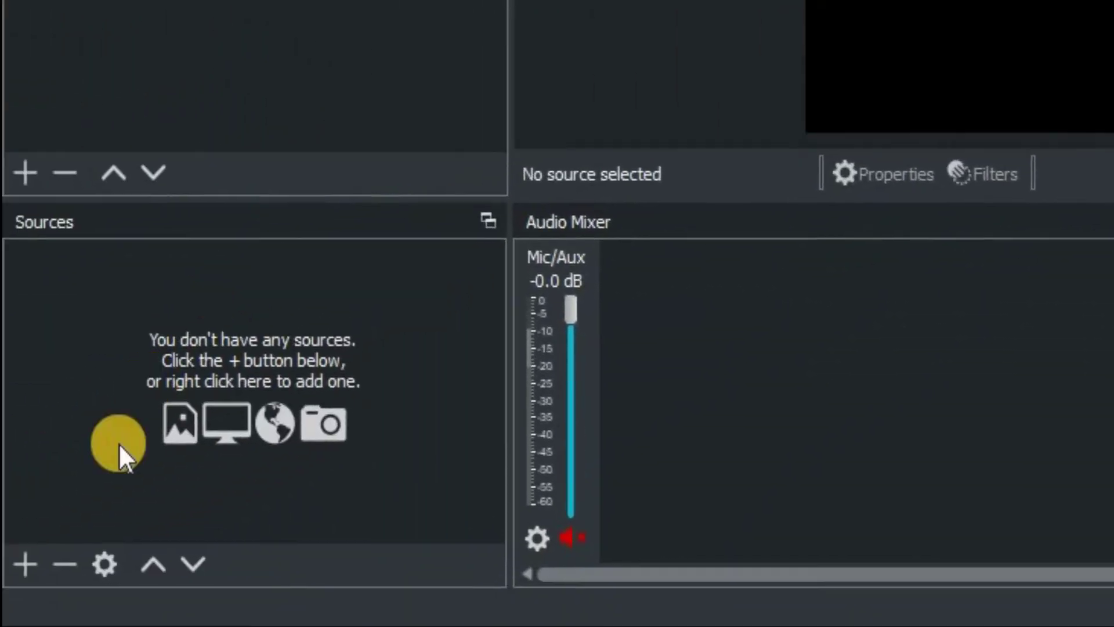
# Add an Image Slide Show source named 'Picture slide show'.
pyautogui.click(27, 563)
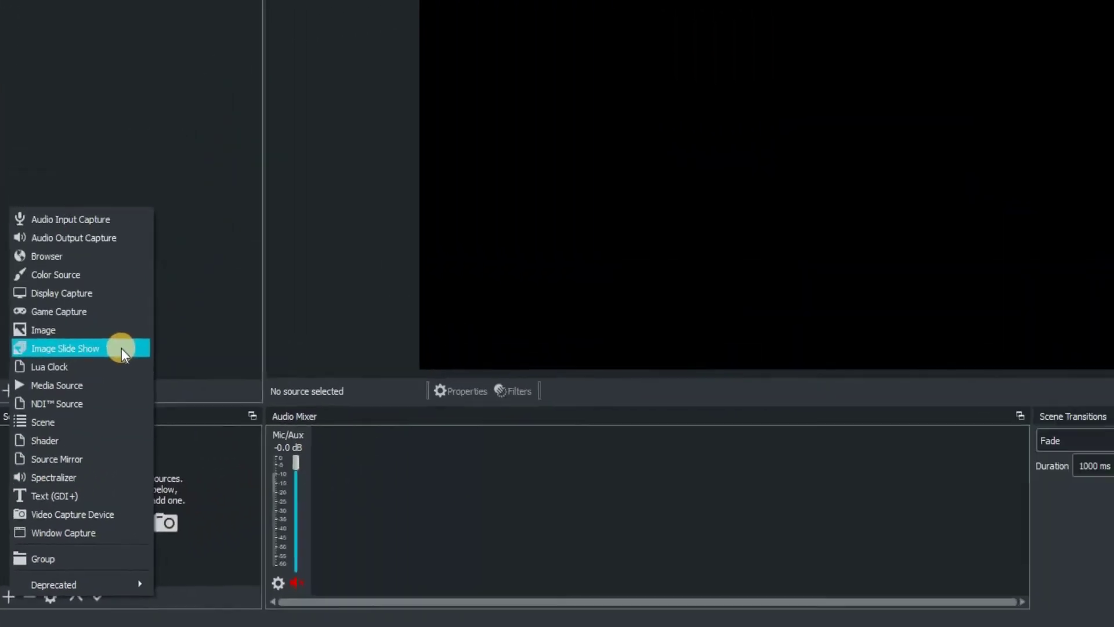
pyautogui.click(242, 99)
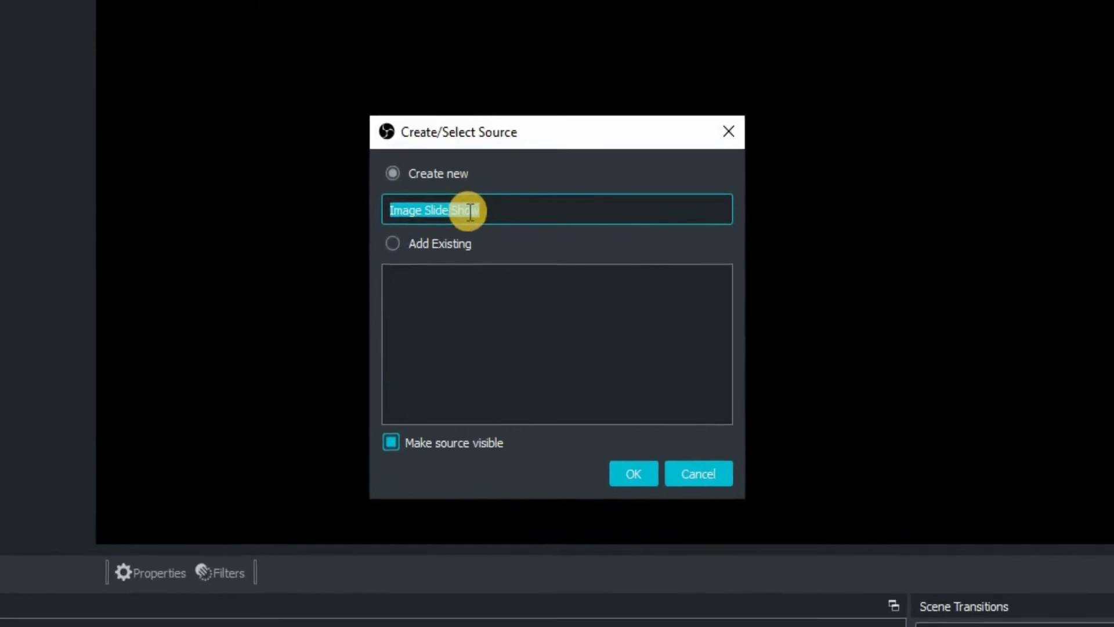
pyautogui.write('Pi')
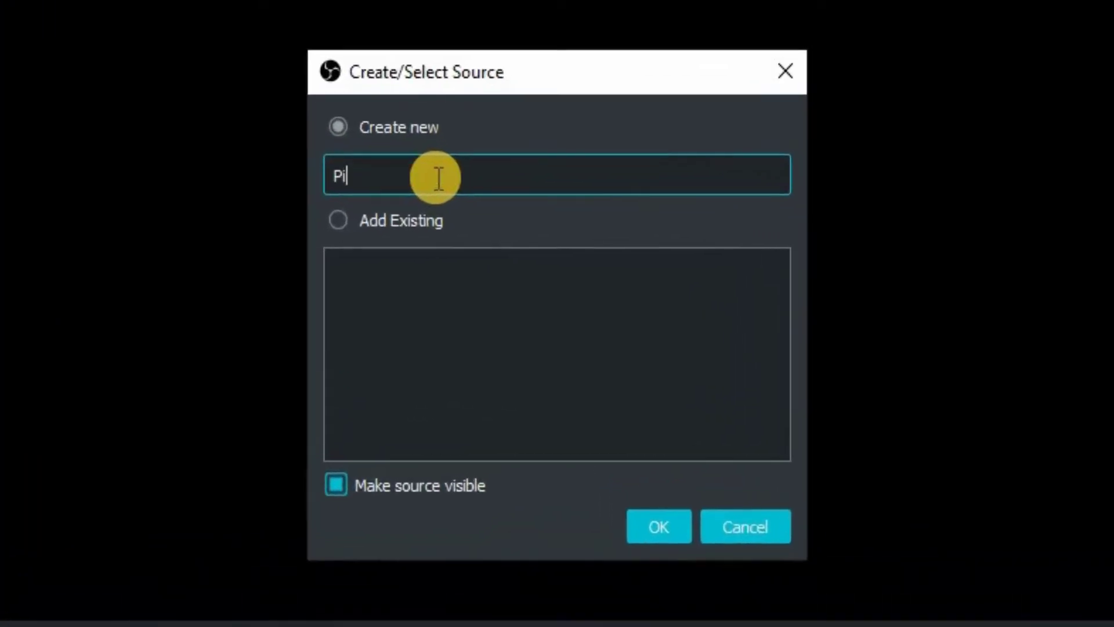
pyautogui.write('ctu')
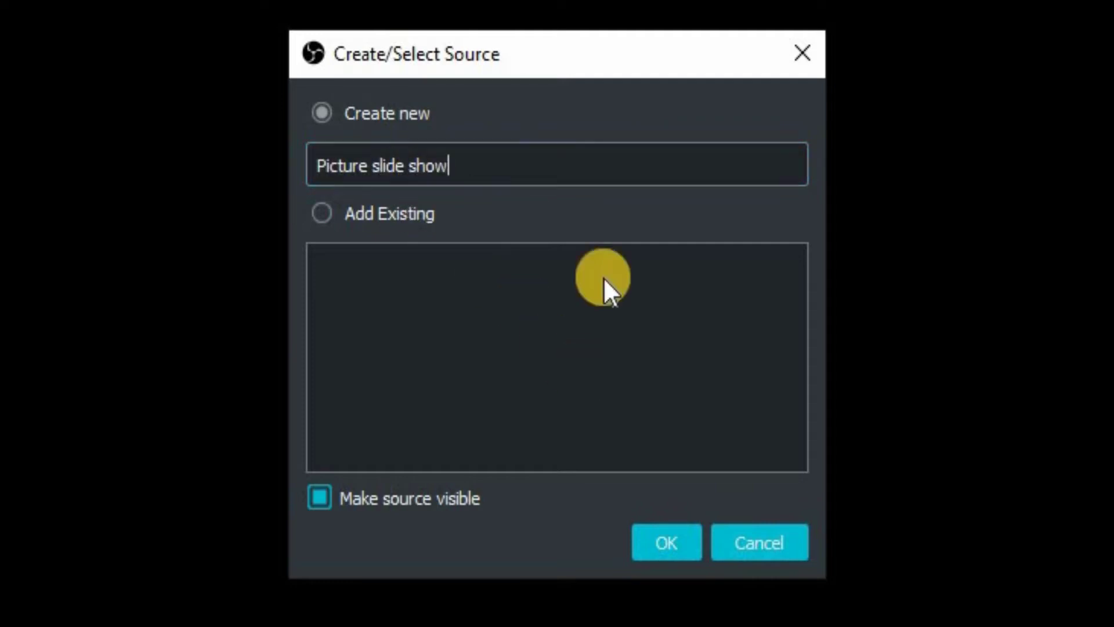
pyautogui.write('re slide show')
pyautogui.click(658, 539)
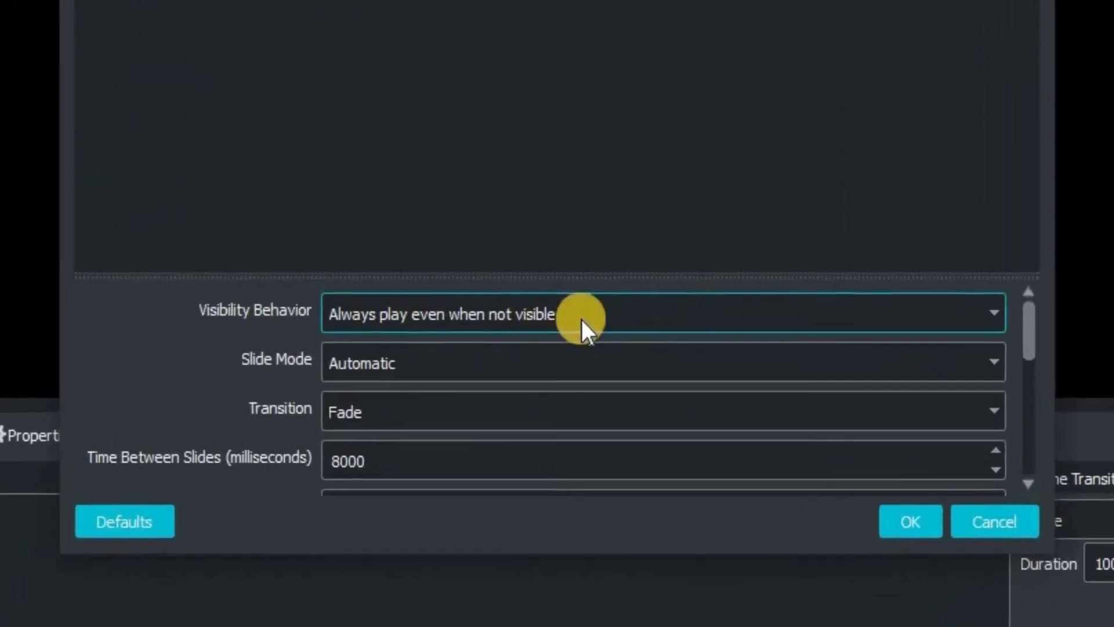
# Keep 'Always play even when not visible', set Slide Mode to Manual, and keep the Fade transition.
pyautogui.click(599, 397)
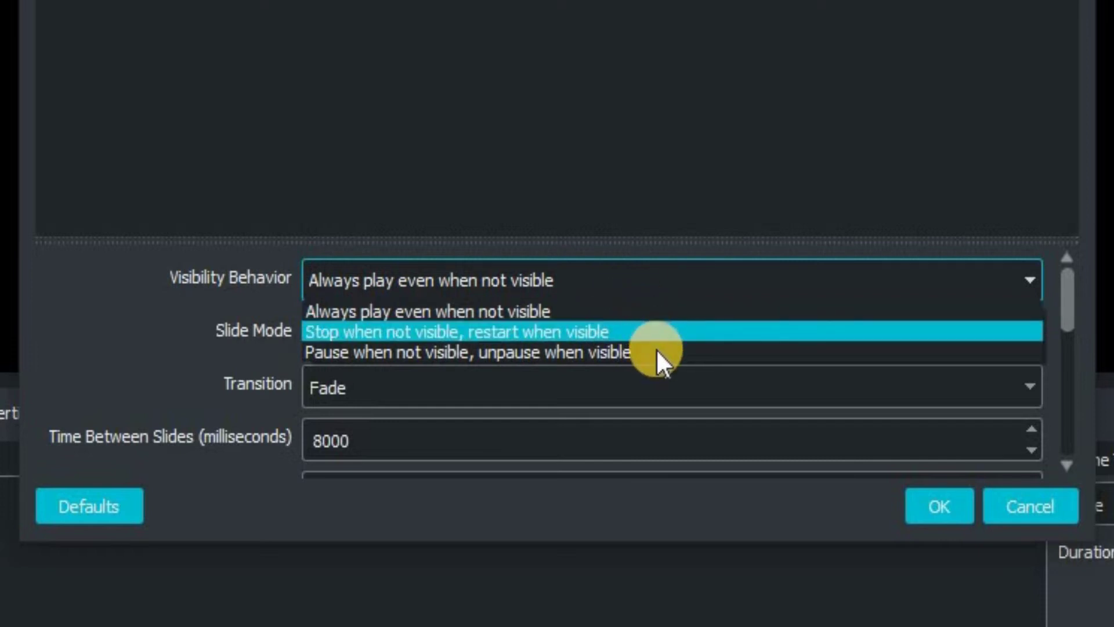
pyautogui.click(654, 315)
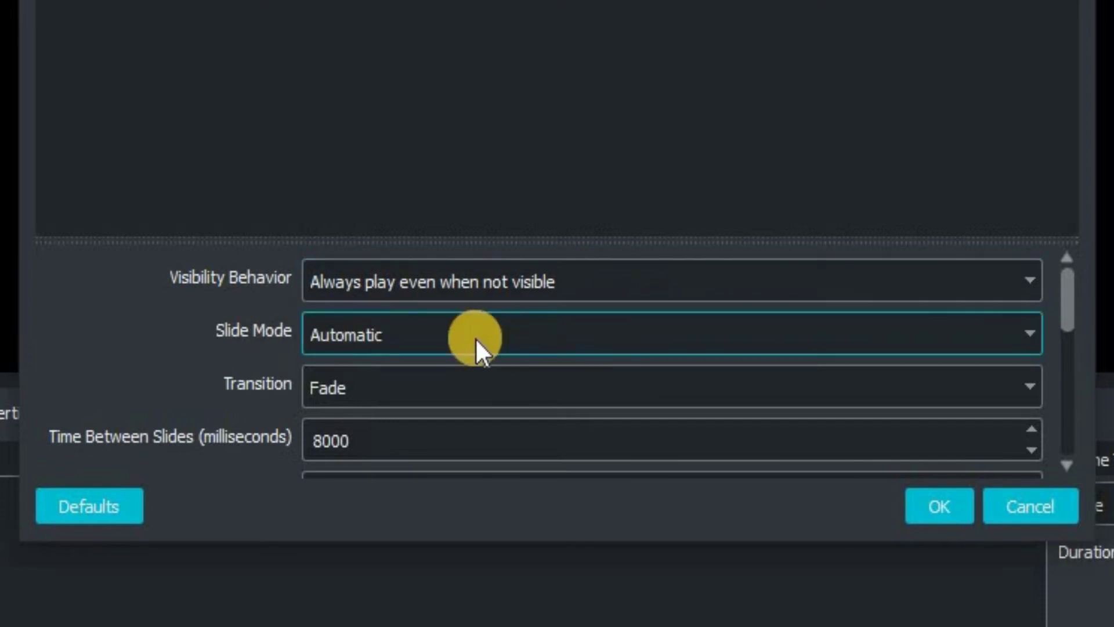
pyautogui.click(440, 336)
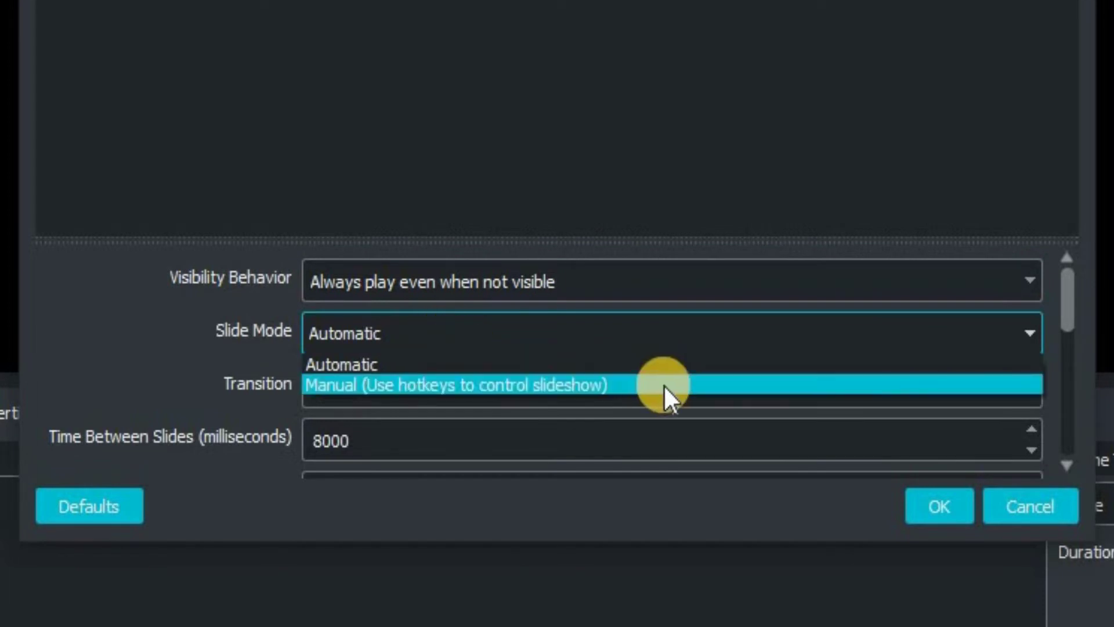
pyautogui.click(663, 384)
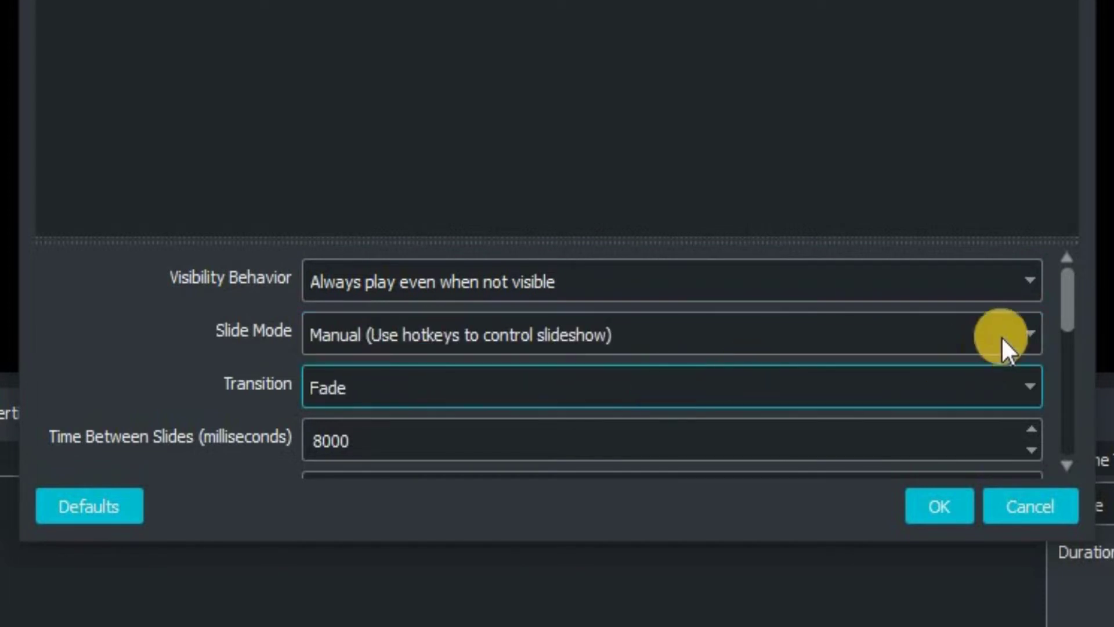
pyautogui.click(1063, 336)
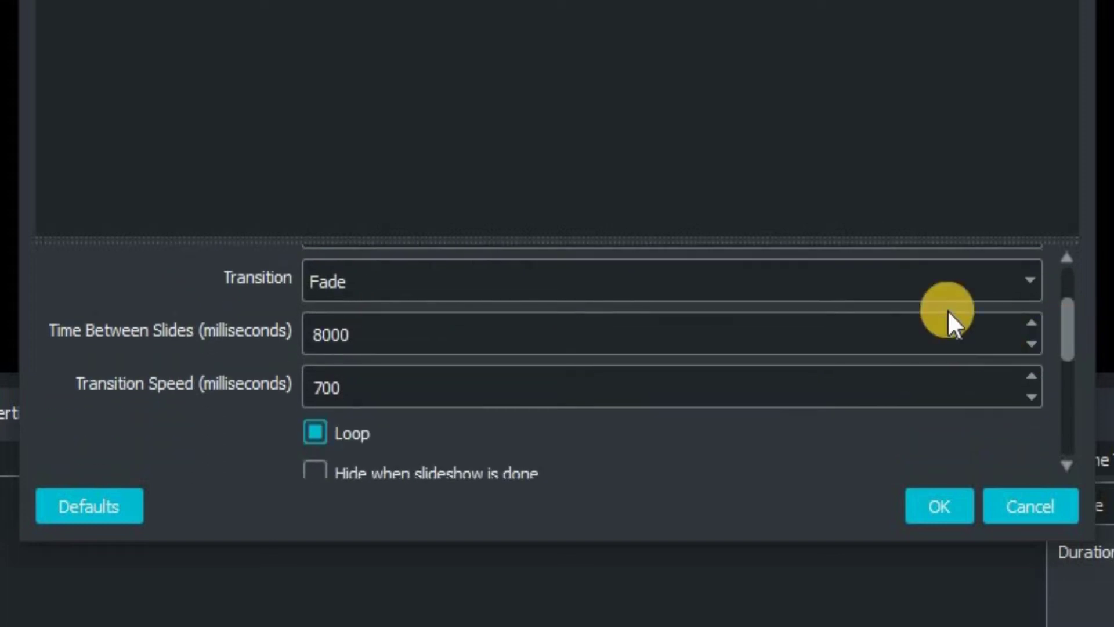
pyautogui.click(1030, 284)
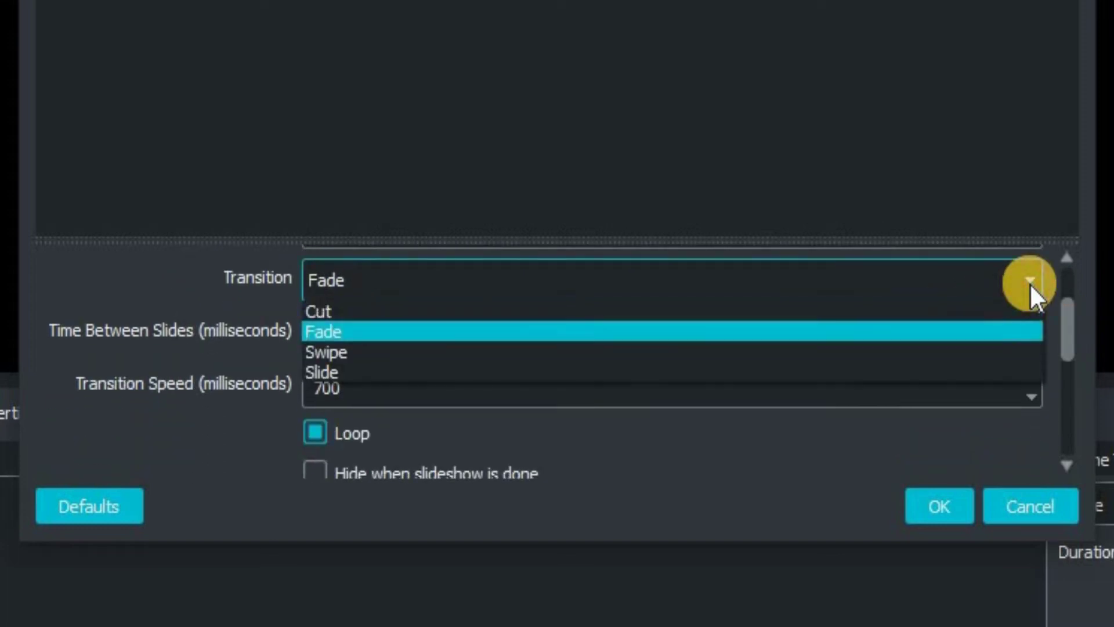
pyautogui.click(1018, 332)
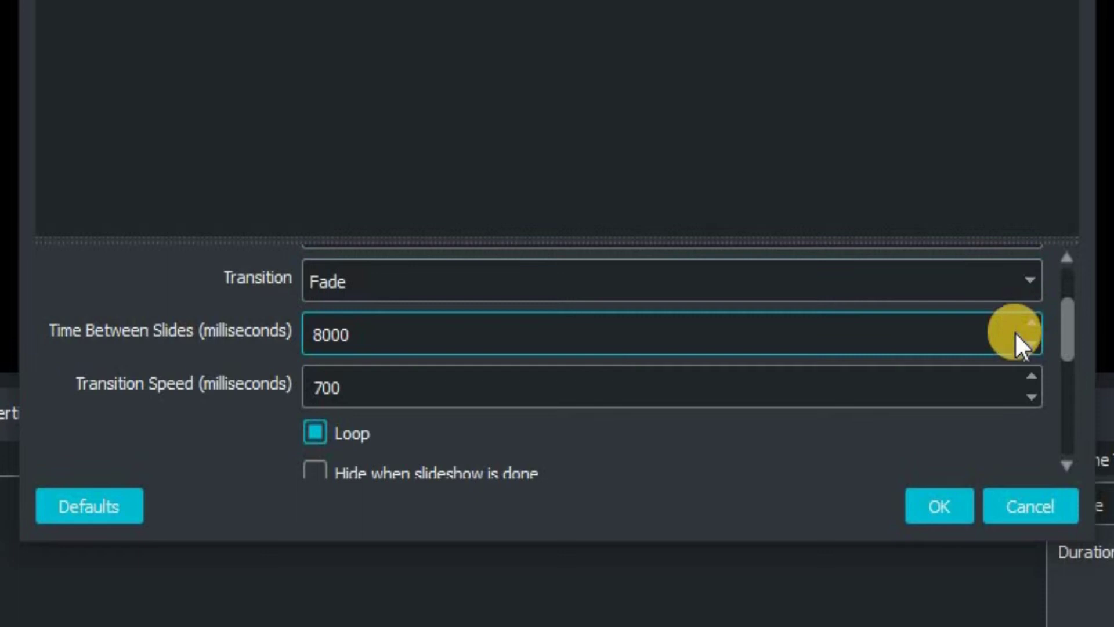
pyautogui.click(1071, 336)
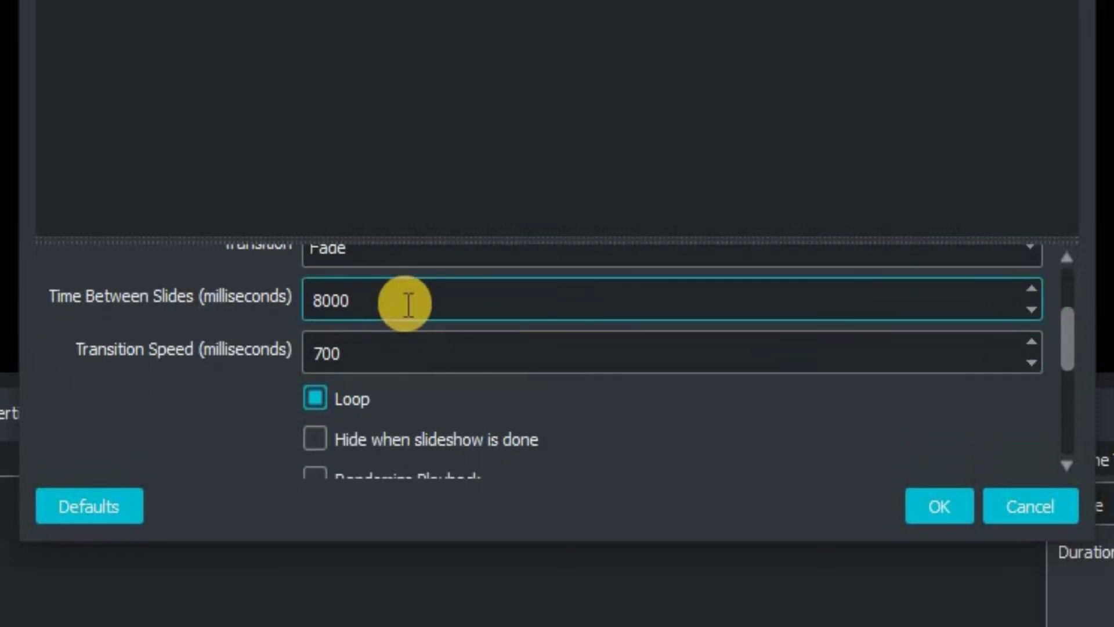
# Keep looping enabled and set the Bounding Size/Aspect Ratio to 1:1.
pyautogui.click(425, 359)
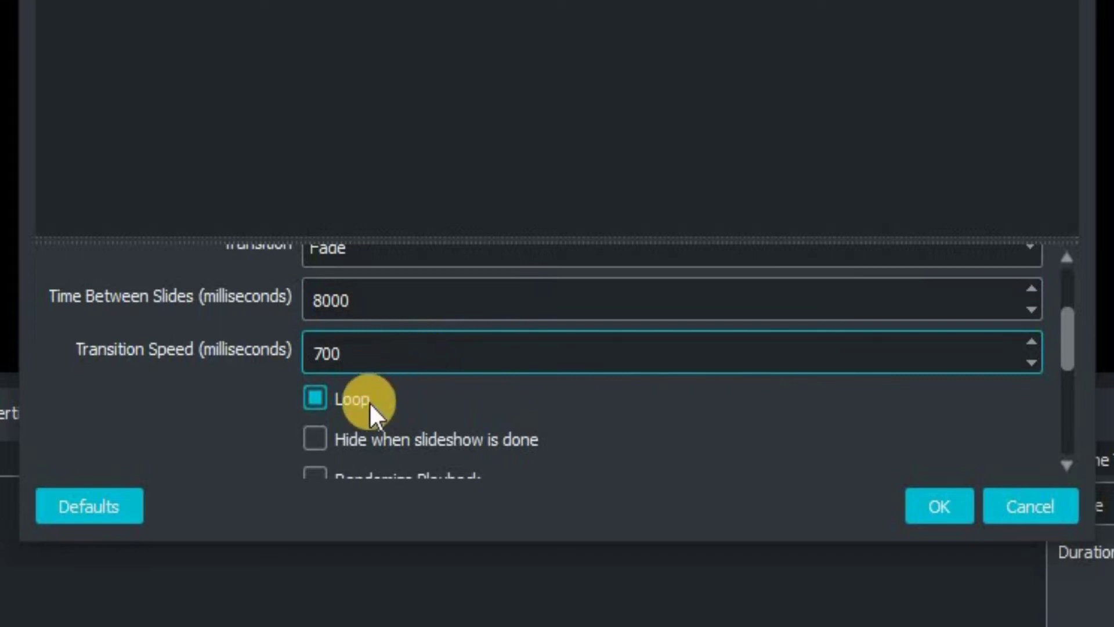
pyautogui.click(323, 403)
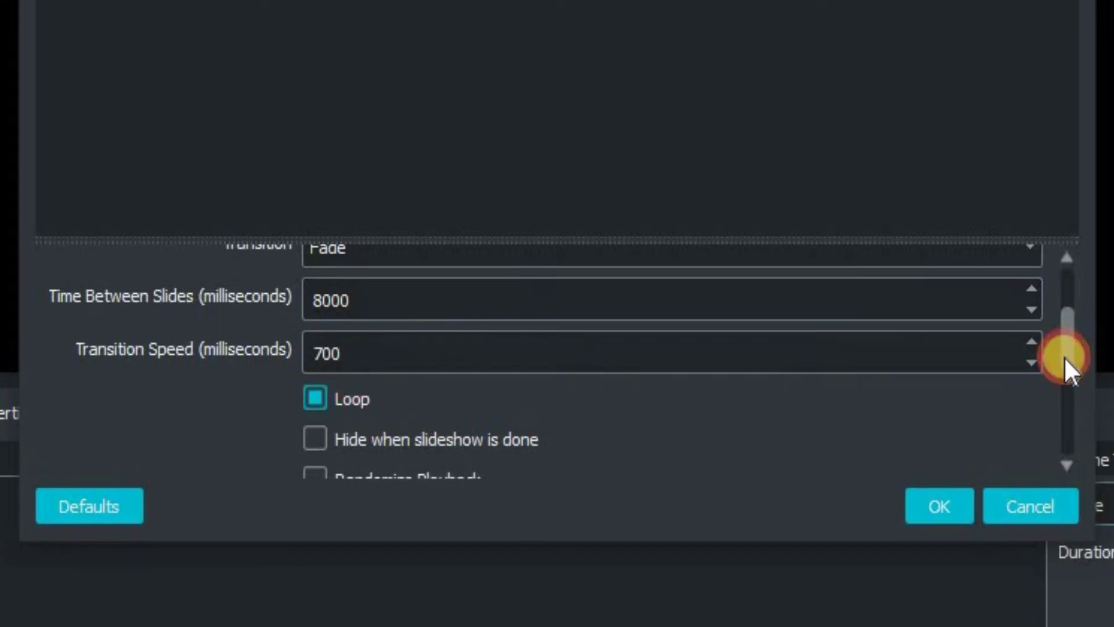
pyautogui.moveTo(1064, 356); pyautogui.dragTo(1071, 406)
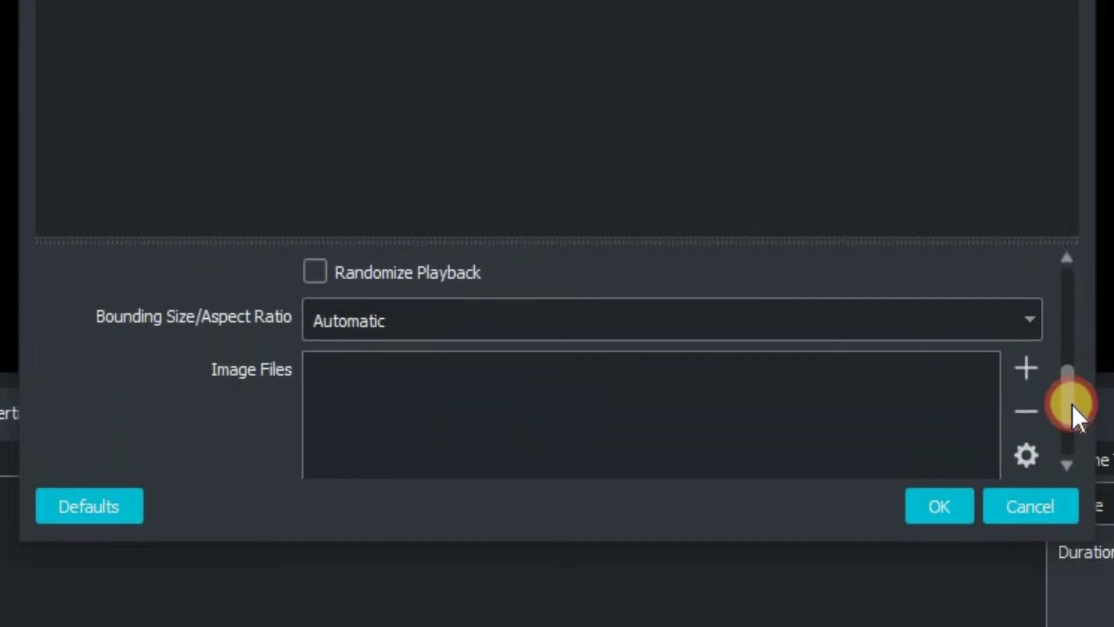
pyautogui.click(1024, 328)
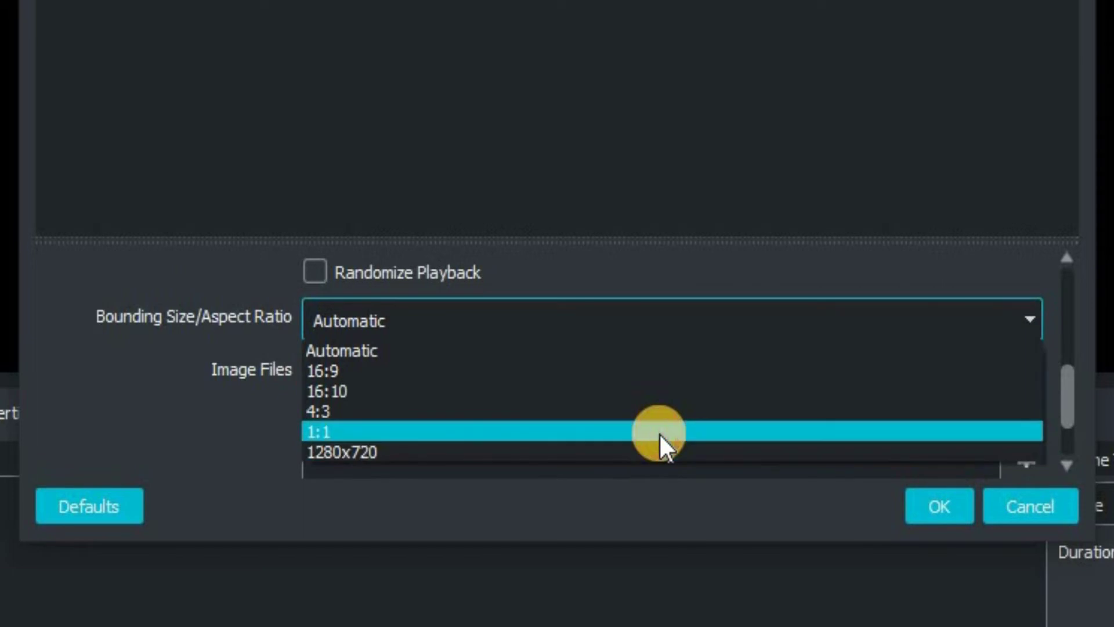
pyautogui.click(659, 433)
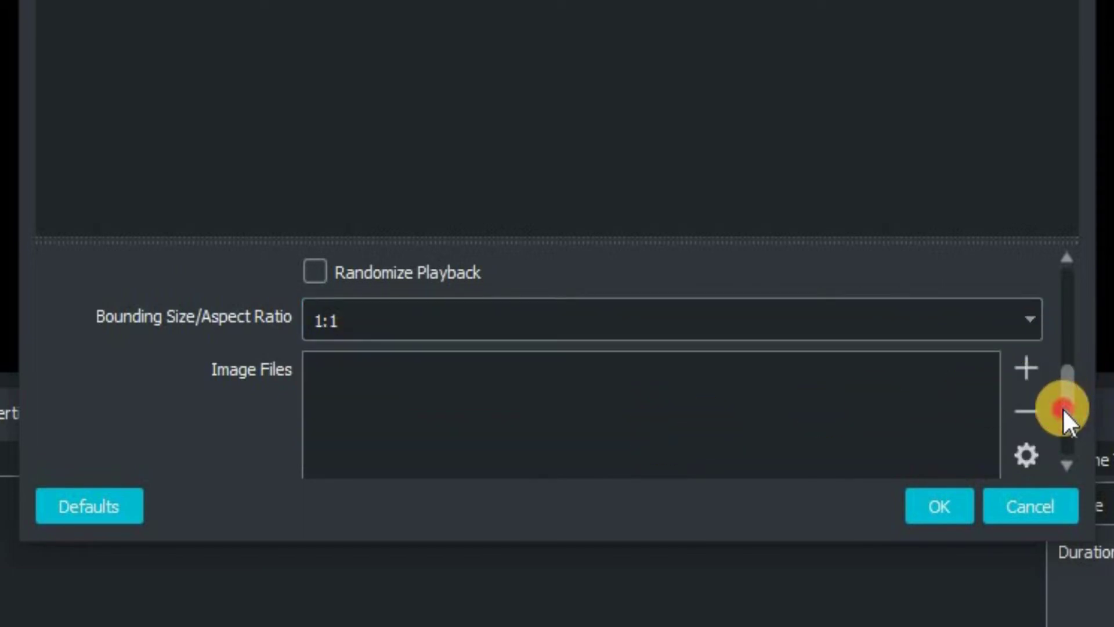
pyautogui.scroll(-3, 1064, 410)
pyautogui.click(1025, 280)
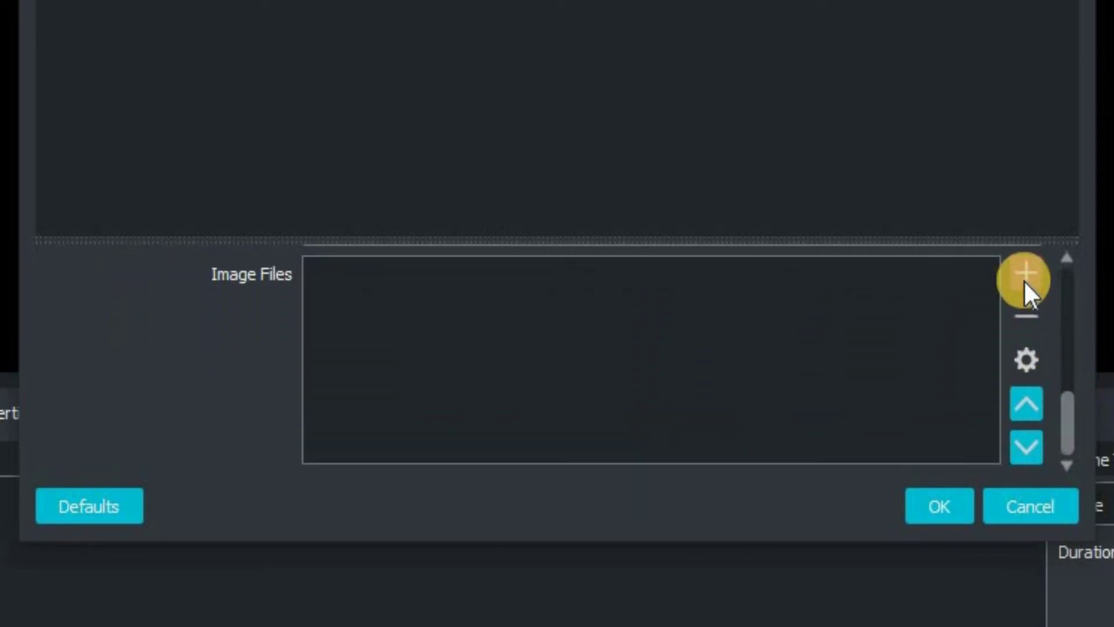
# Select six gallery images, from 20220426_100859.jpg to Untitled-2.jpg, in the Add files dialog.
pyautogui.click(1086, 303)
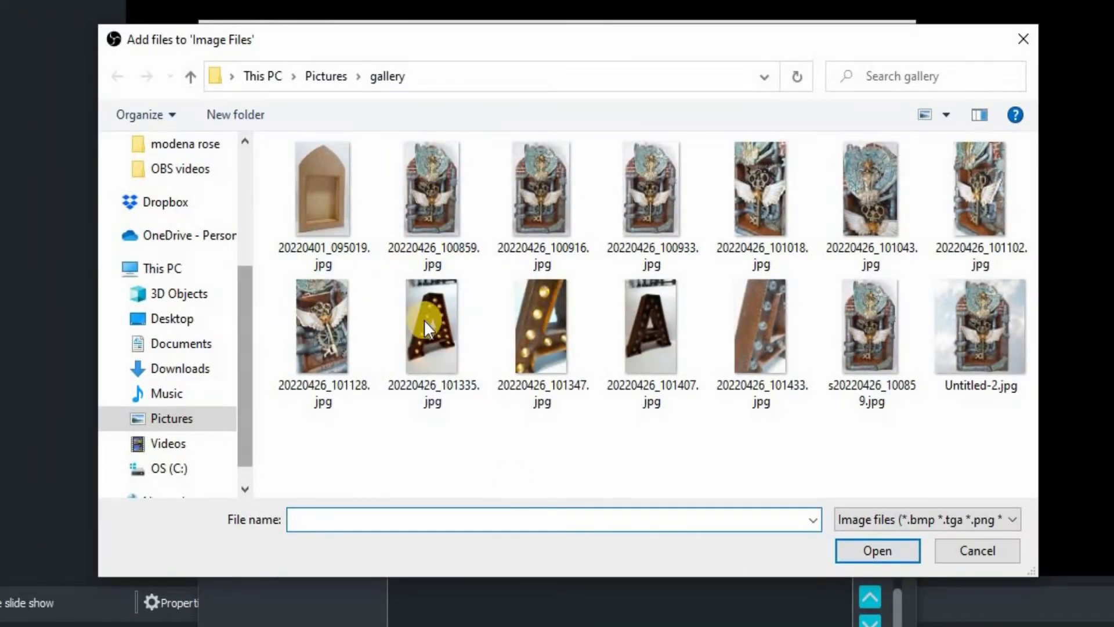
pyautogui.click(430, 208)
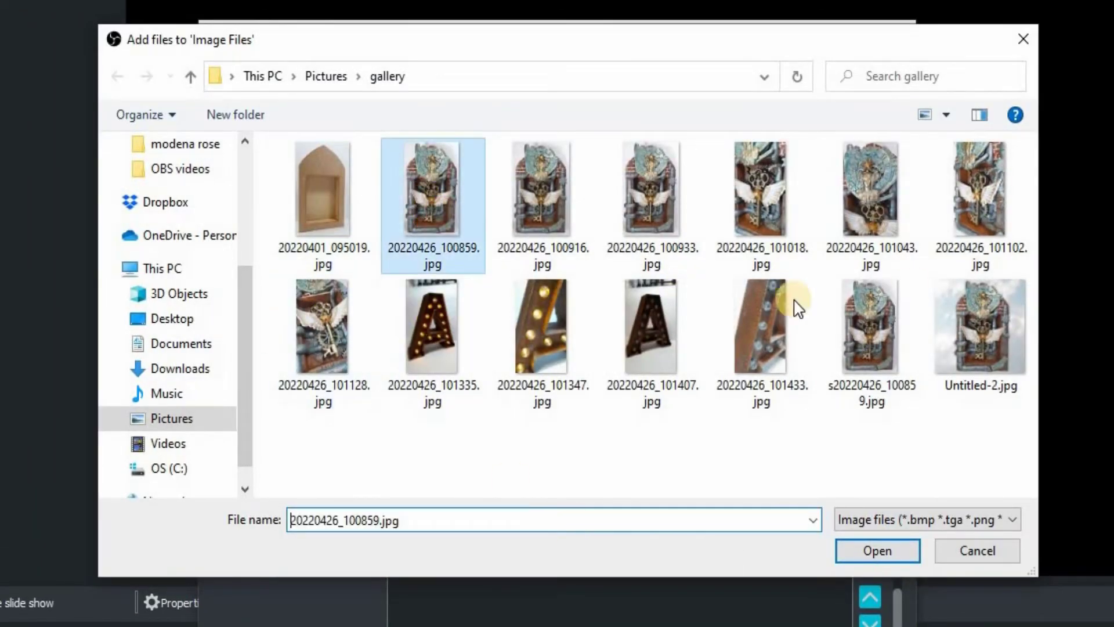
pyautogui.keyDown('ctrl'); pyautogui.click(765, 215); pyautogui.keyUp('ctrl')
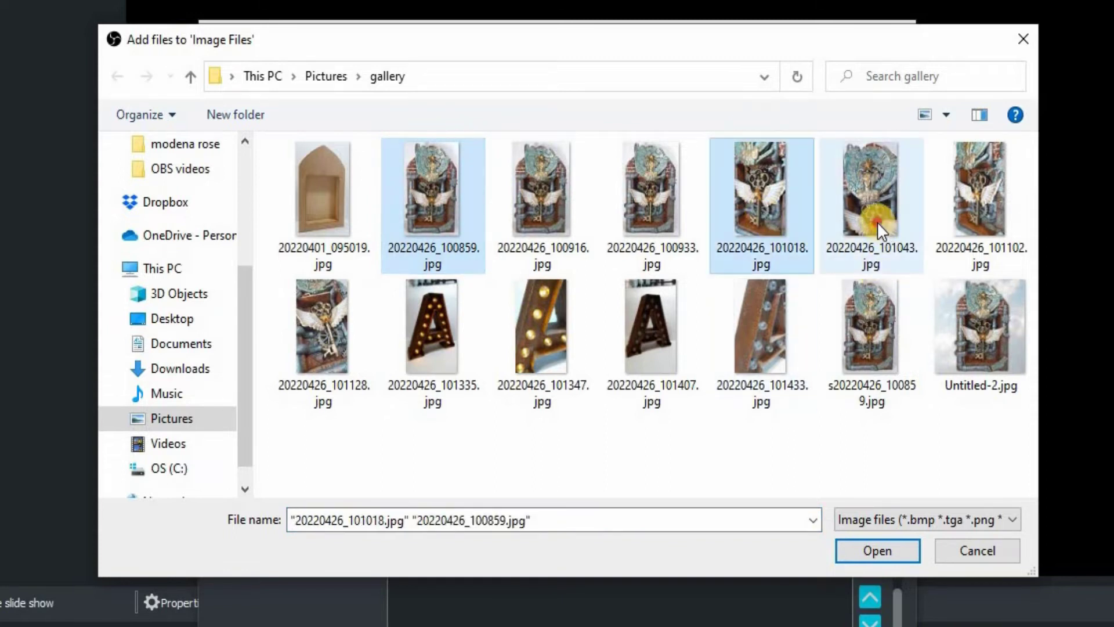
pyautogui.keyDown('ctrl'); pyautogui.click(877, 222); pyautogui.keyUp('ctrl')
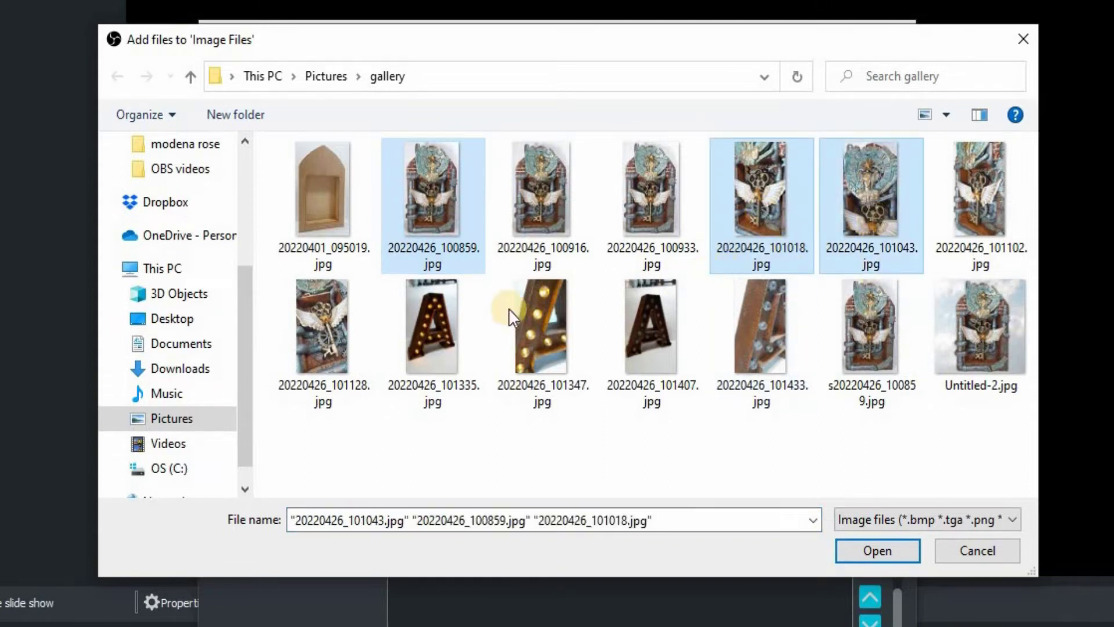
pyautogui.keyDown('ctrl'); pyautogui.click(325, 339); pyautogui.keyUp('ctrl')
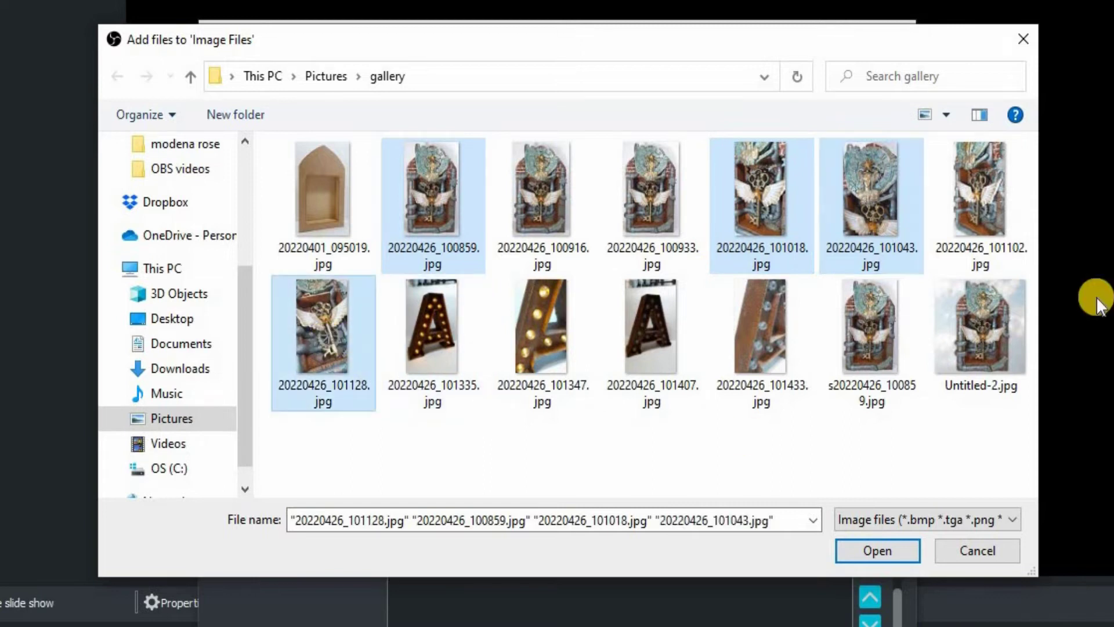
pyautogui.keyDown('ctrl'); pyautogui.click(984, 204); pyautogui.keyUp('ctrl')
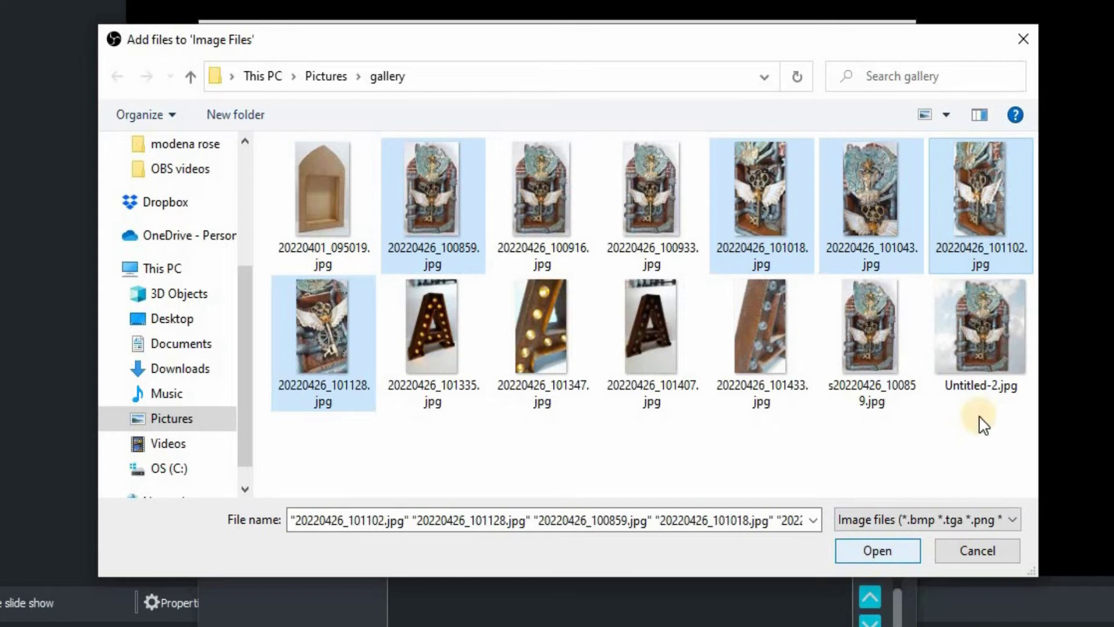
pyautogui.keyDown('ctrl'); pyautogui.click(992, 333); pyautogui.keyUp('ctrl')
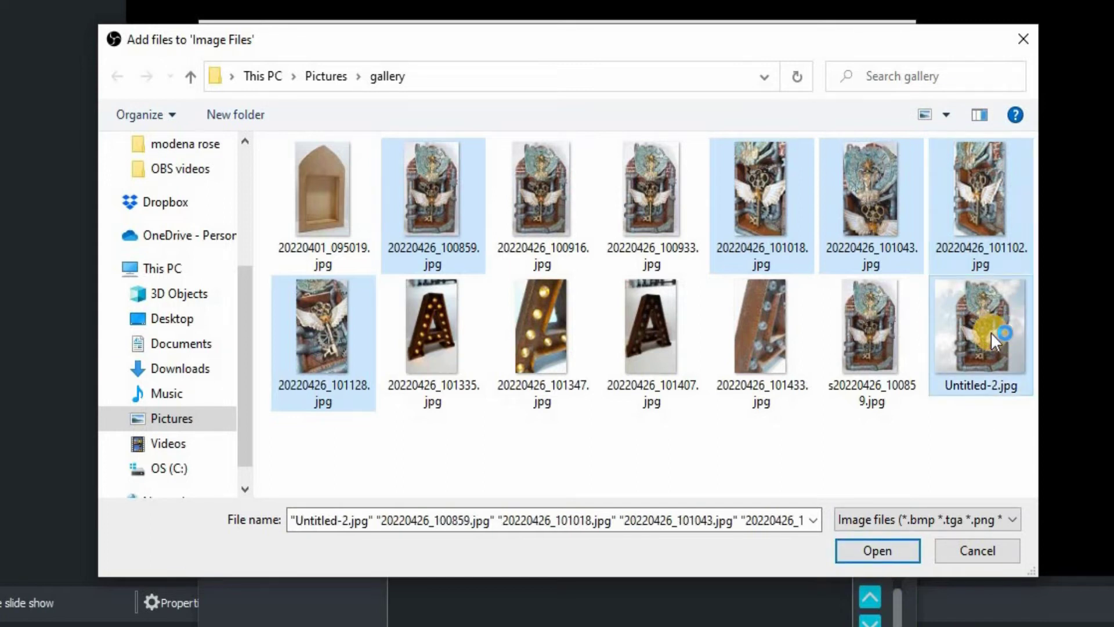
# Load the six images, move Untitled-2.jpg up one place above 20220426_101128.jpg, and apply.
pyautogui.click(874, 549)
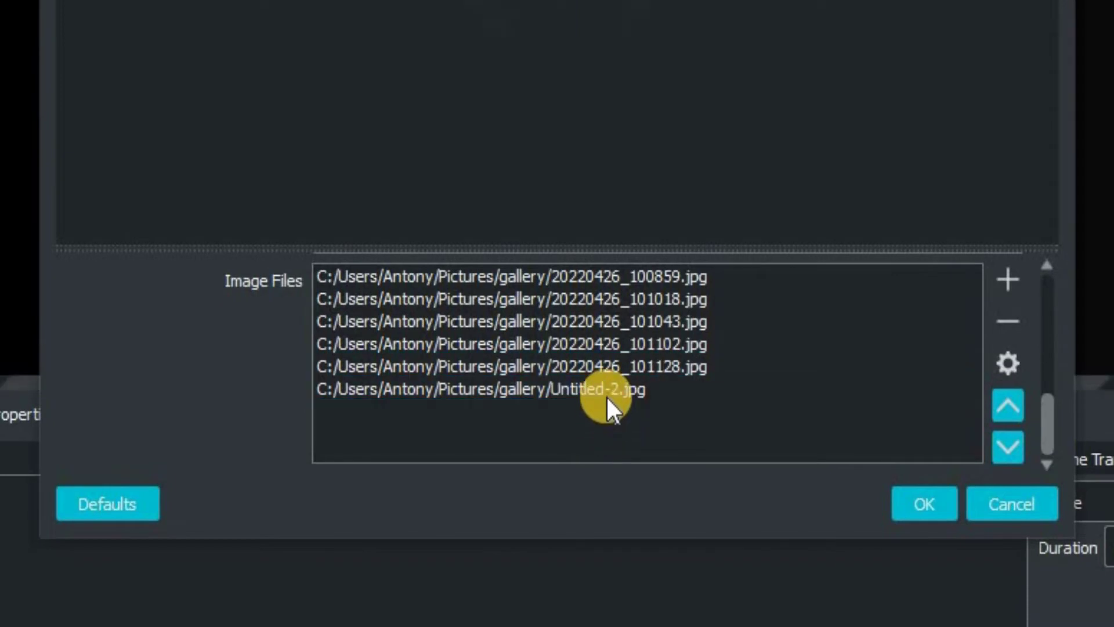
pyautogui.click(607, 398)
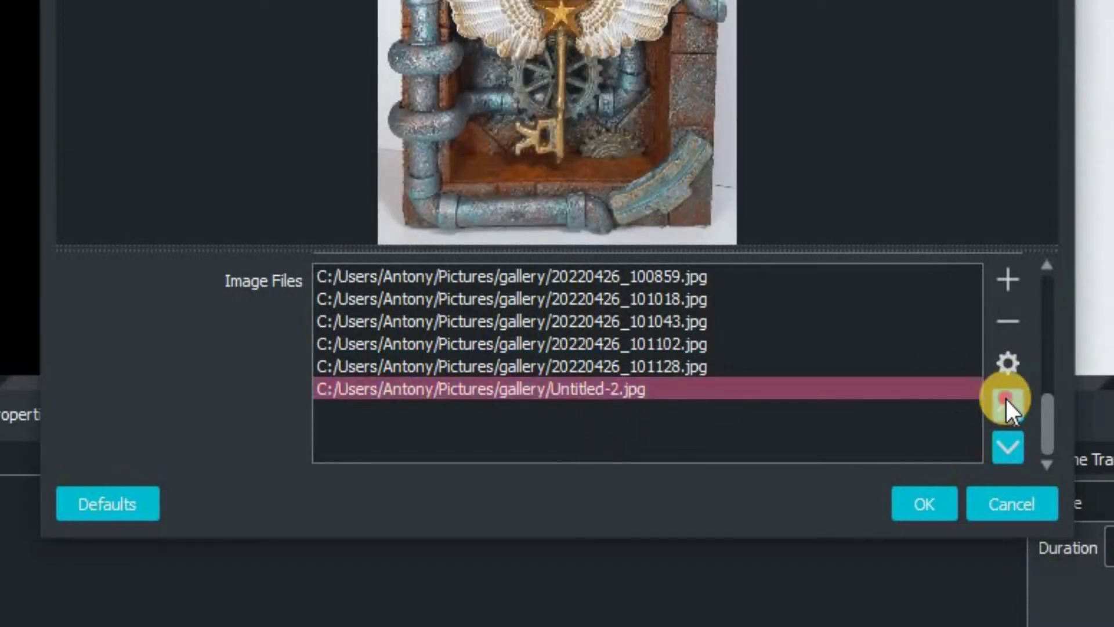
pyautogui.click(1006, 399)
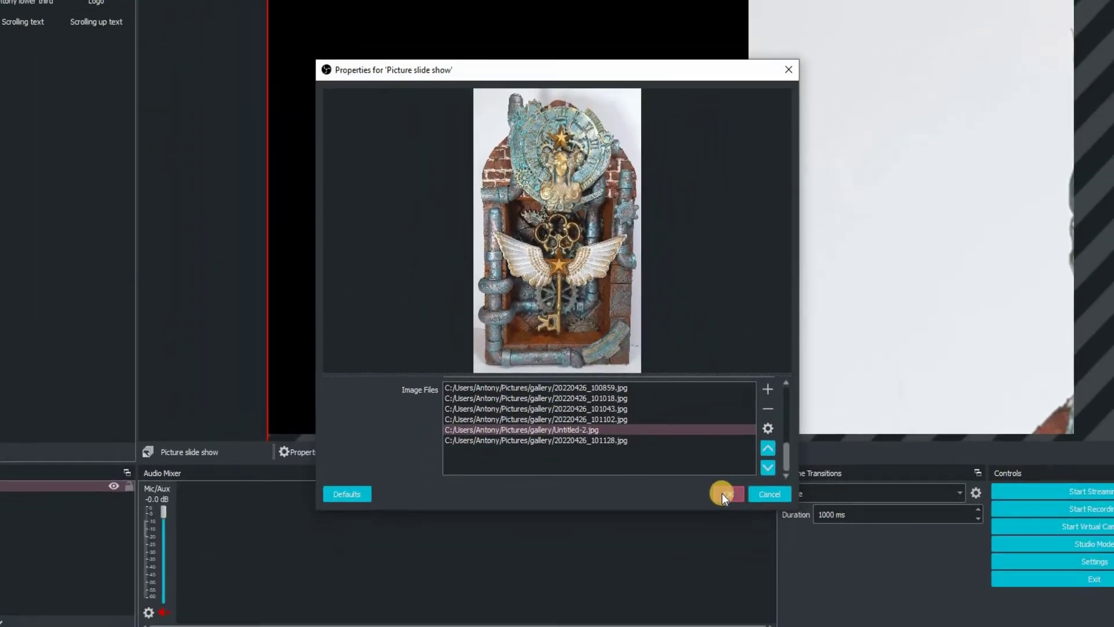
pyautogui.click(724, 493)
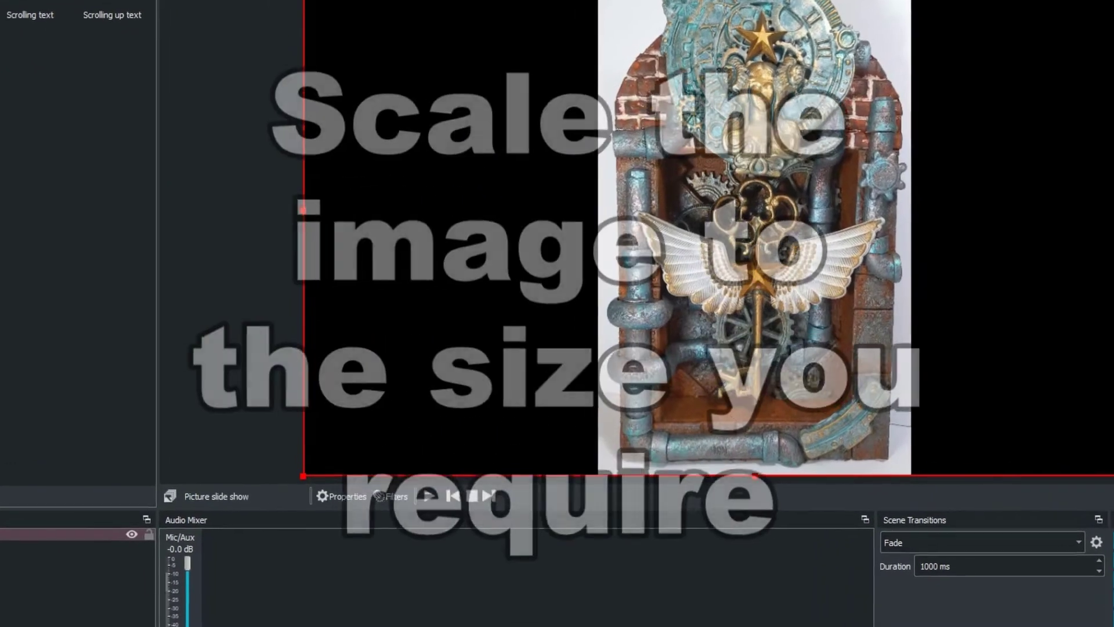
# Shrink the slide show on the canvas and step forward through five slides.
pyautogui.moveTo(303, 2); pyautogui.dragTo(188, 0)
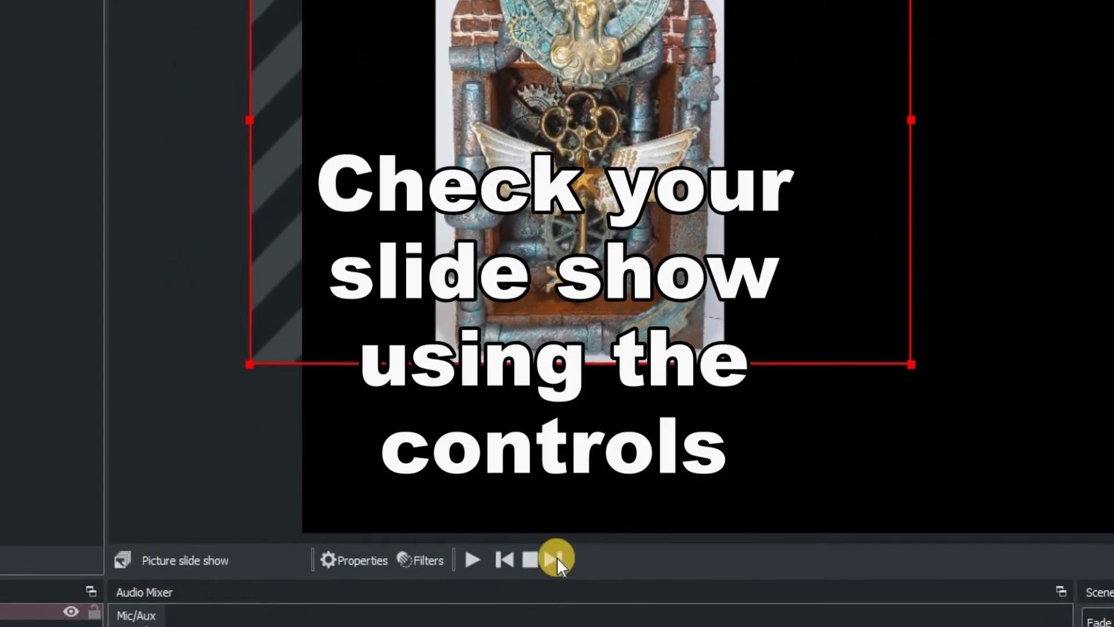
pyautogui.click(556, 559)
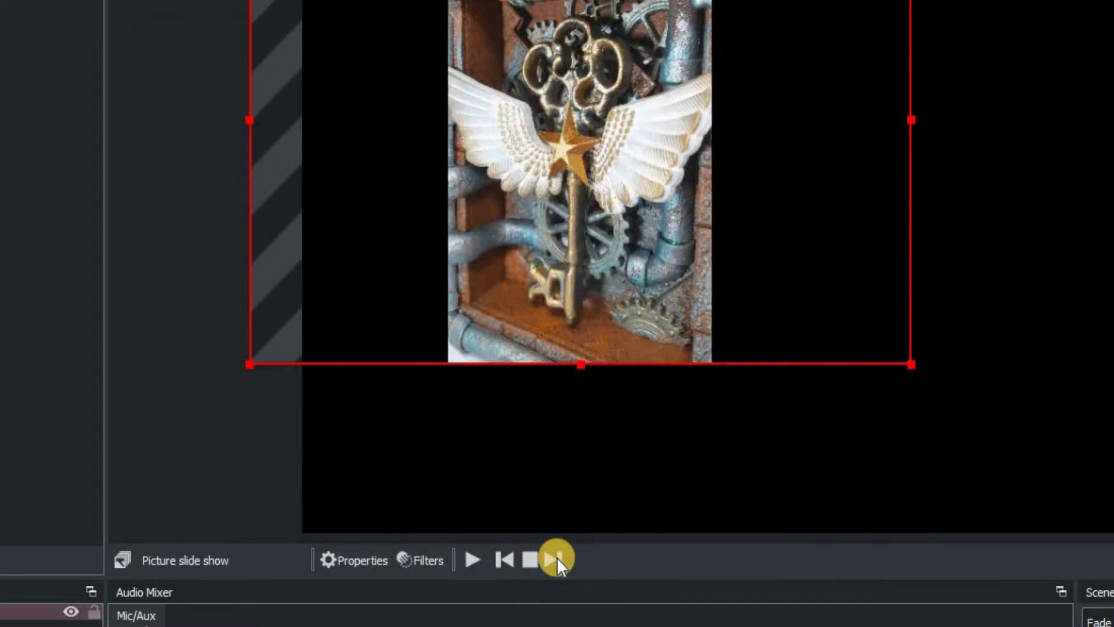
pyautogui.click(555, 557)
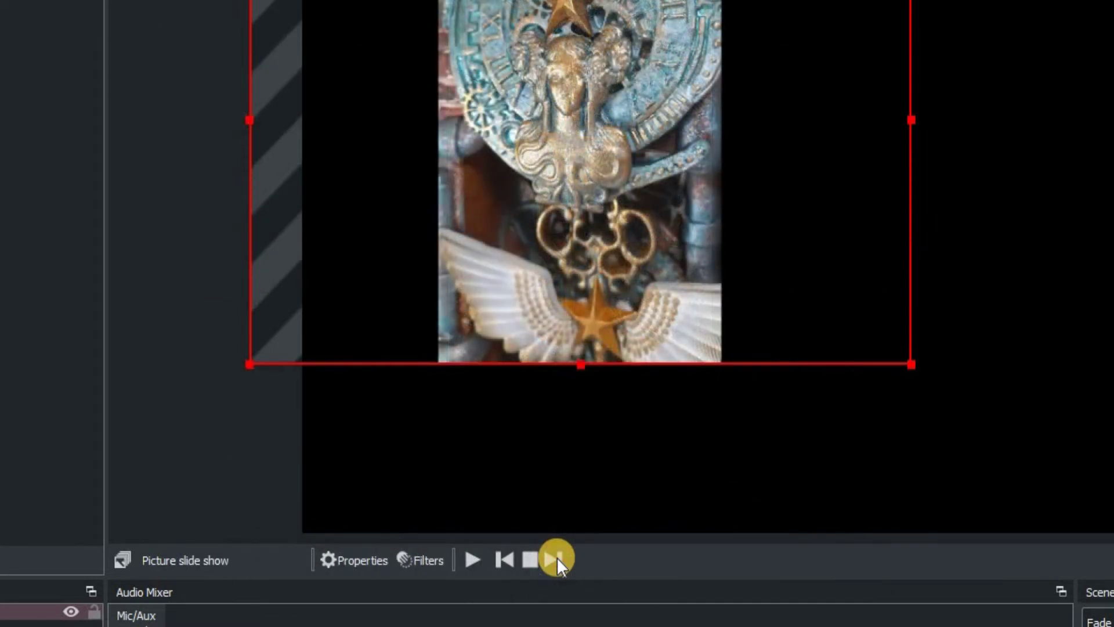
pyautogui.click(555, 557)
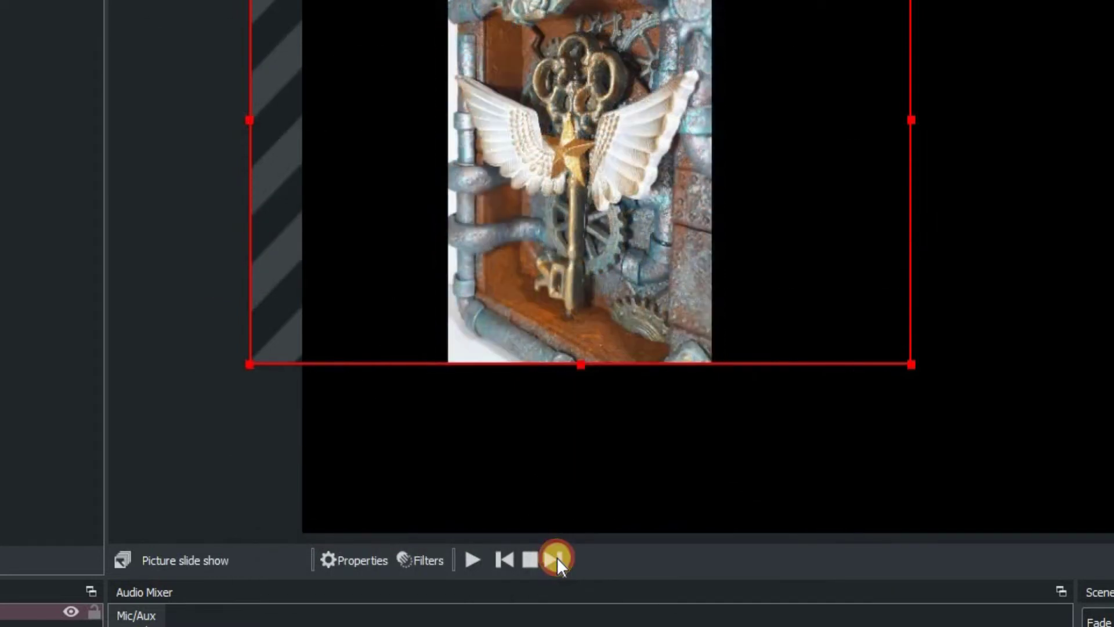
pyautogui.click(555, 557)
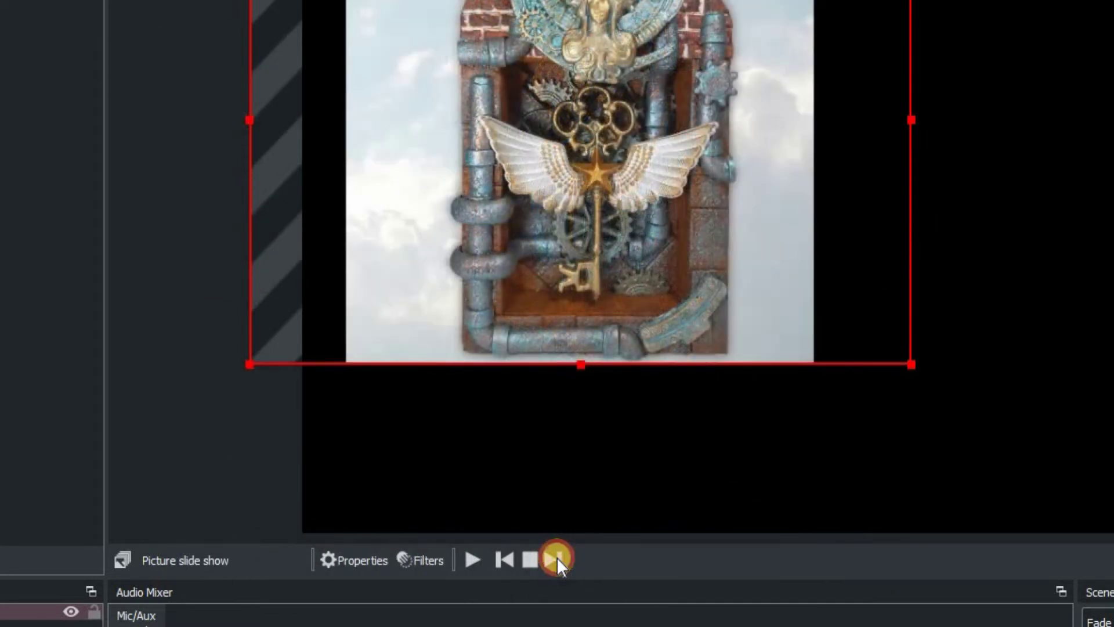
pyautogui.click(556, 557)
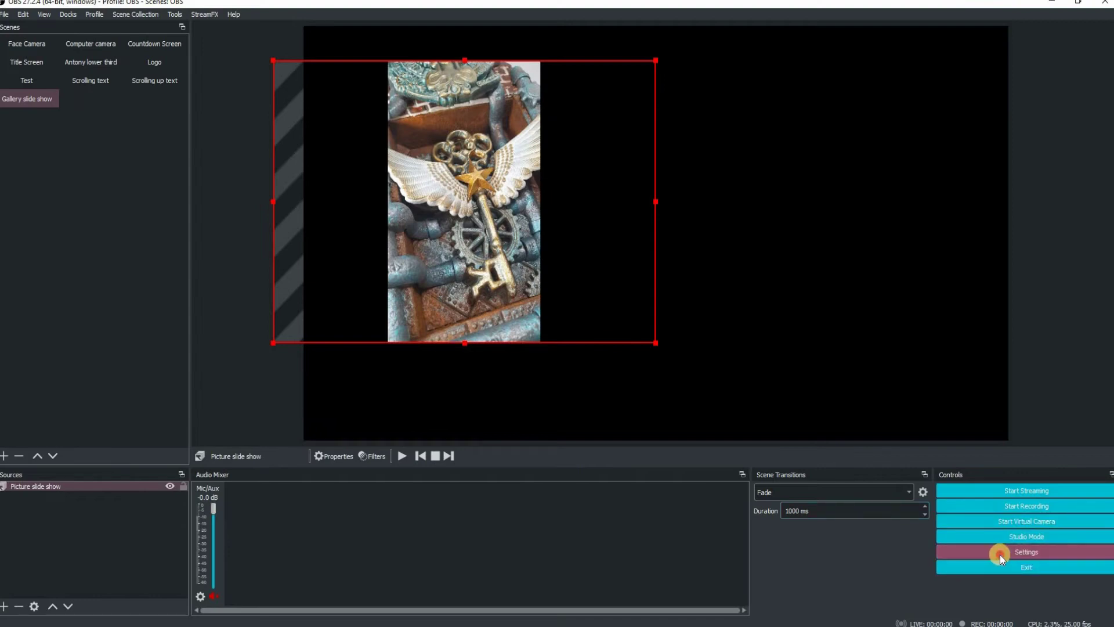
# Assign hotkeys: Q shows, W hides the slide show; RIGHT and LEFT for next and previous slide.
pyautogui.click(1105, 612)
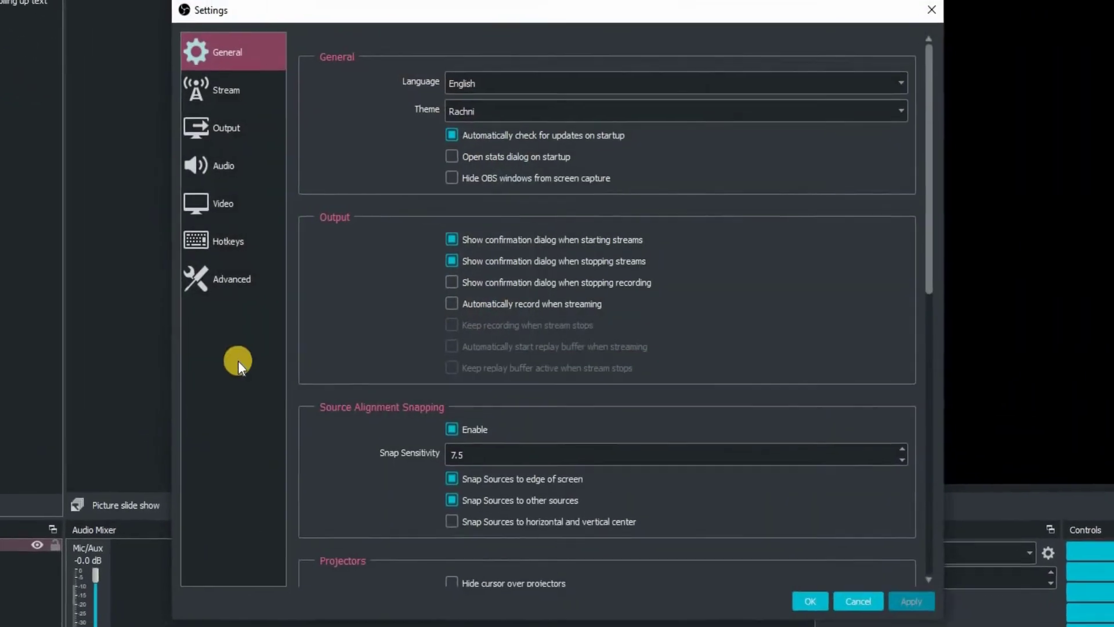
pyautogui.click(171, 245)
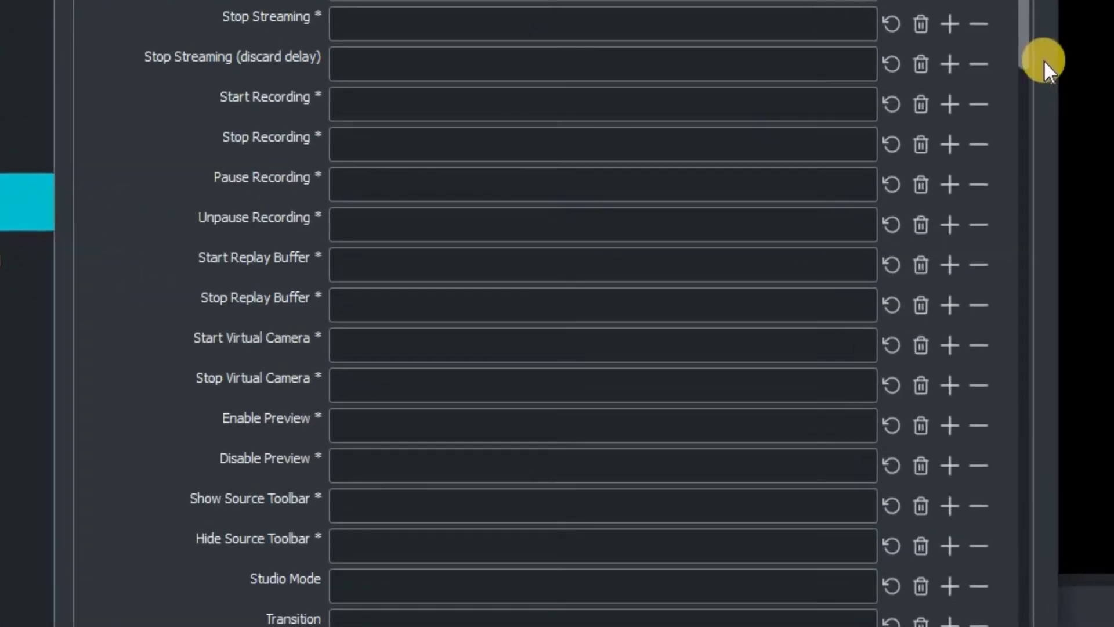
pyautogui.click(984, 68)
pyautogui.moveTo(1025, 65); pyautogui.dragTo(1043, 288)
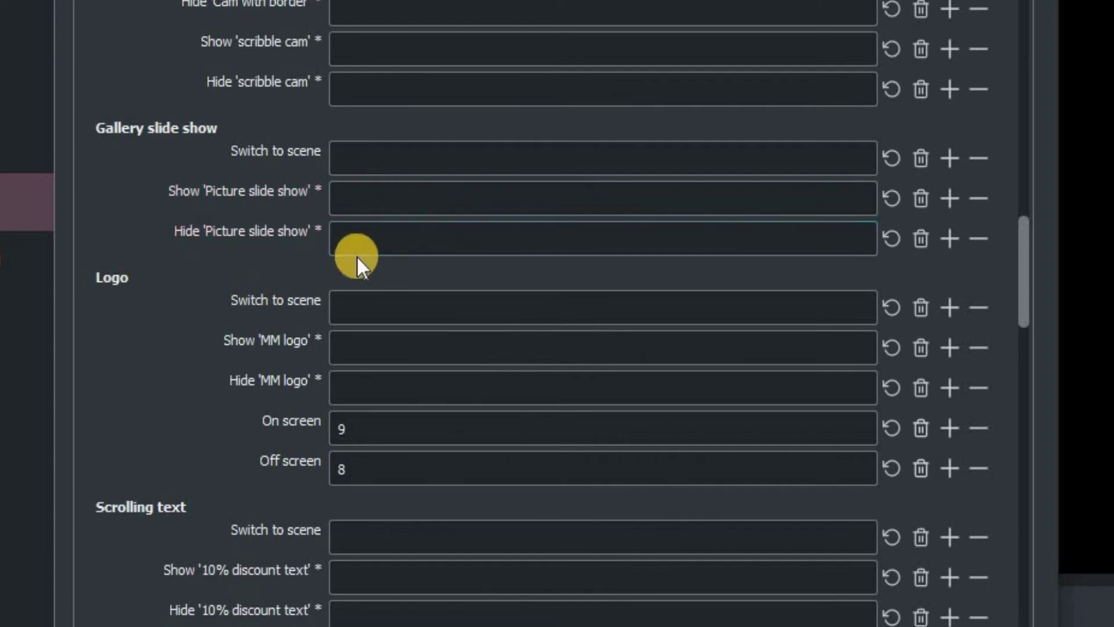
pyautogui.click(362, 209)
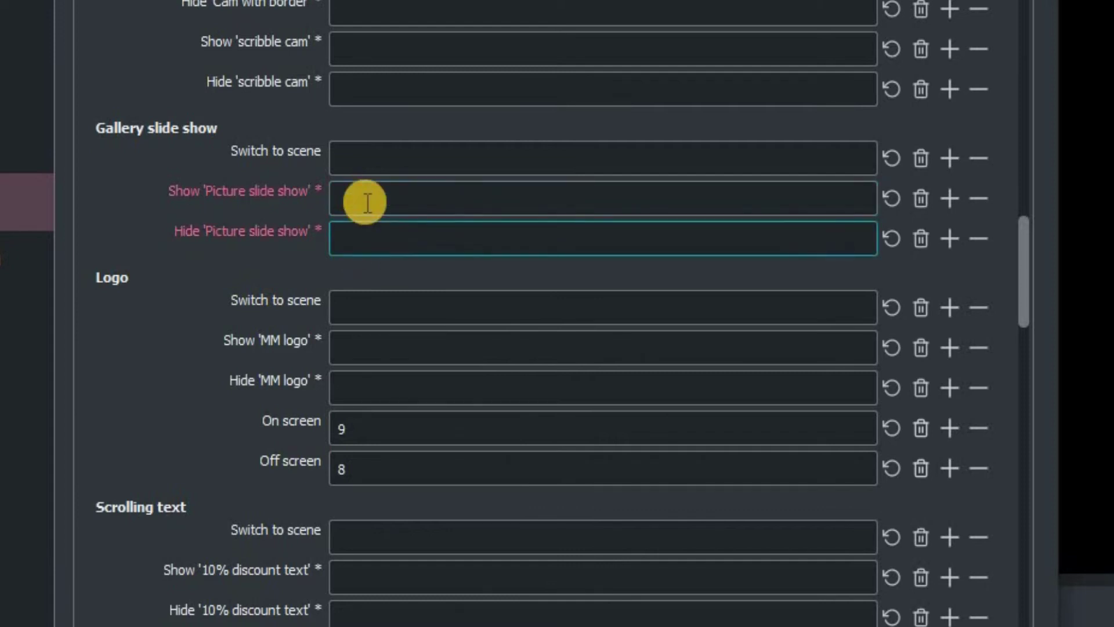
pyautogui.click(400, 203)
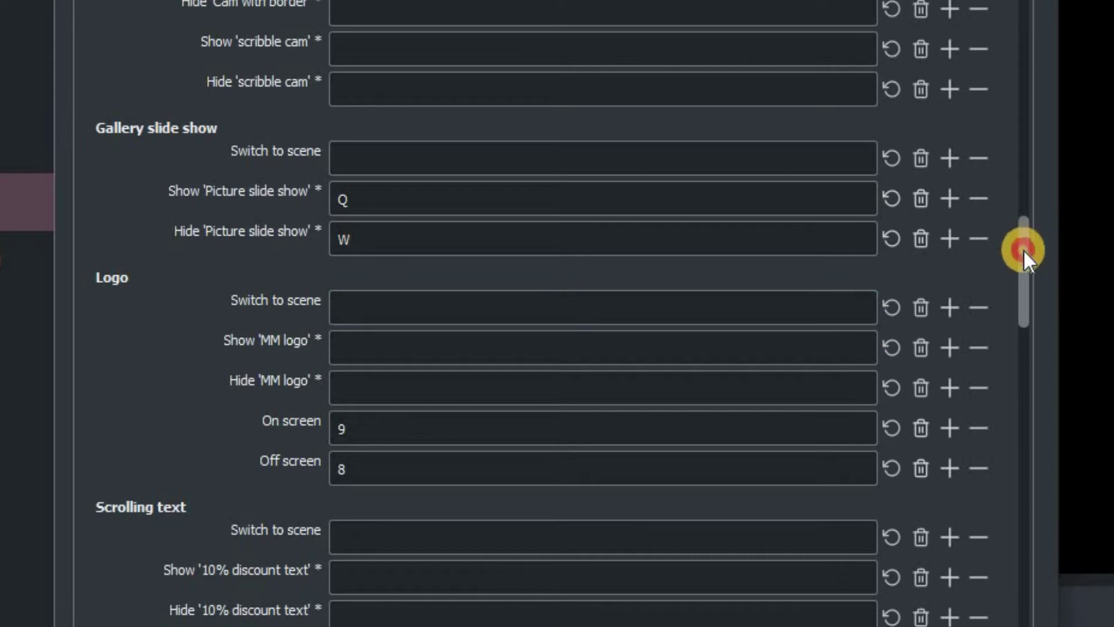
pyautogui.moveTo(1027, 266); pyautogui.dragTo(1046, 564)
pyautogui.moveTo(976, 558); pyautogui.dragTo(977, 564)
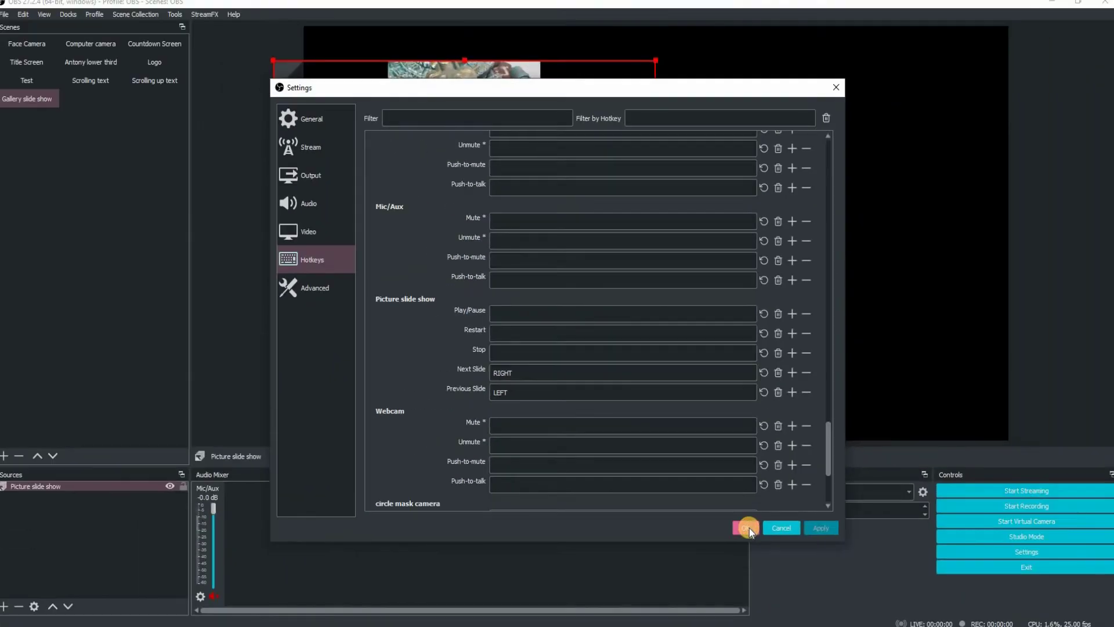
# Save the hotkey settings and switch to the Test scene.
pyautogui.click(750, 528)
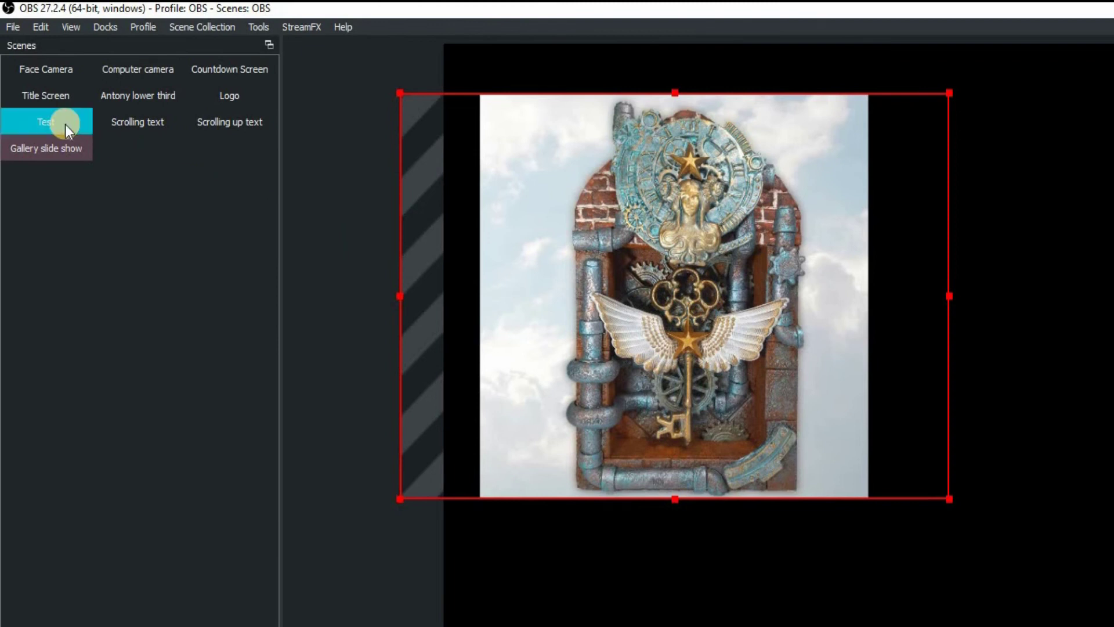
pyautogui.click(65, 124)
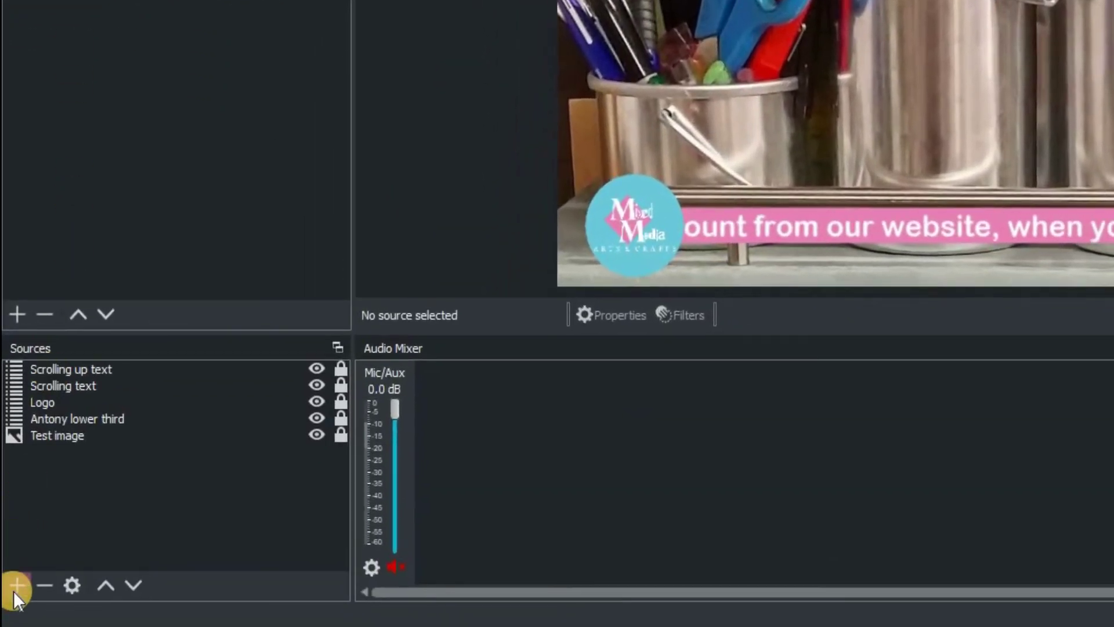
# Add the existing Gallery slide show scene as a source in the Test scene, then deselect it.
pyautogui.click(18, 589)
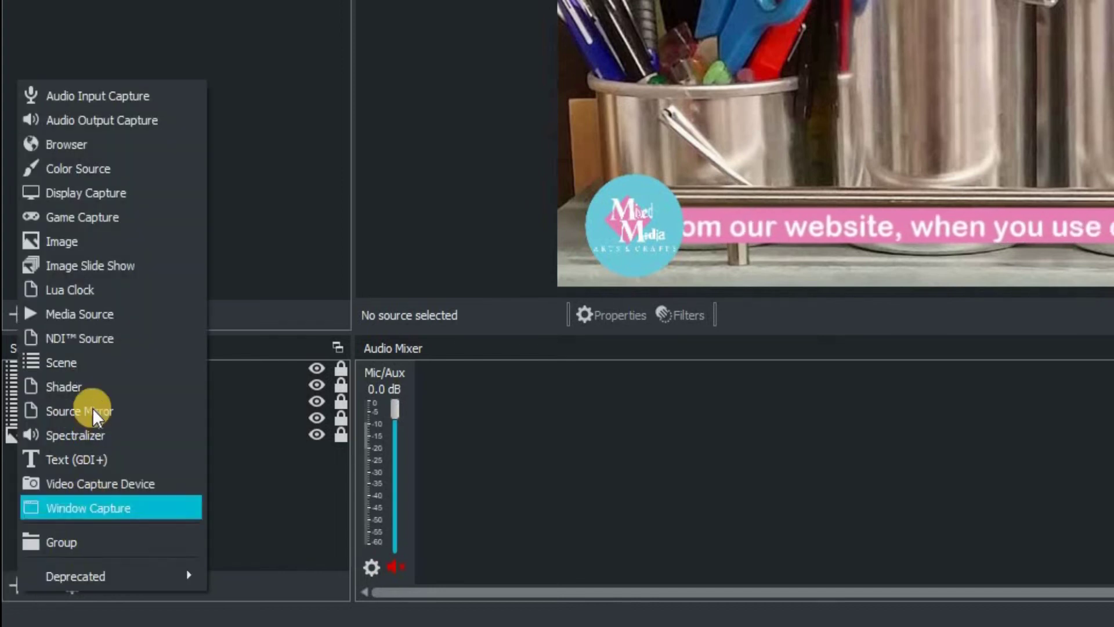
pyautogui.click(101, 365)
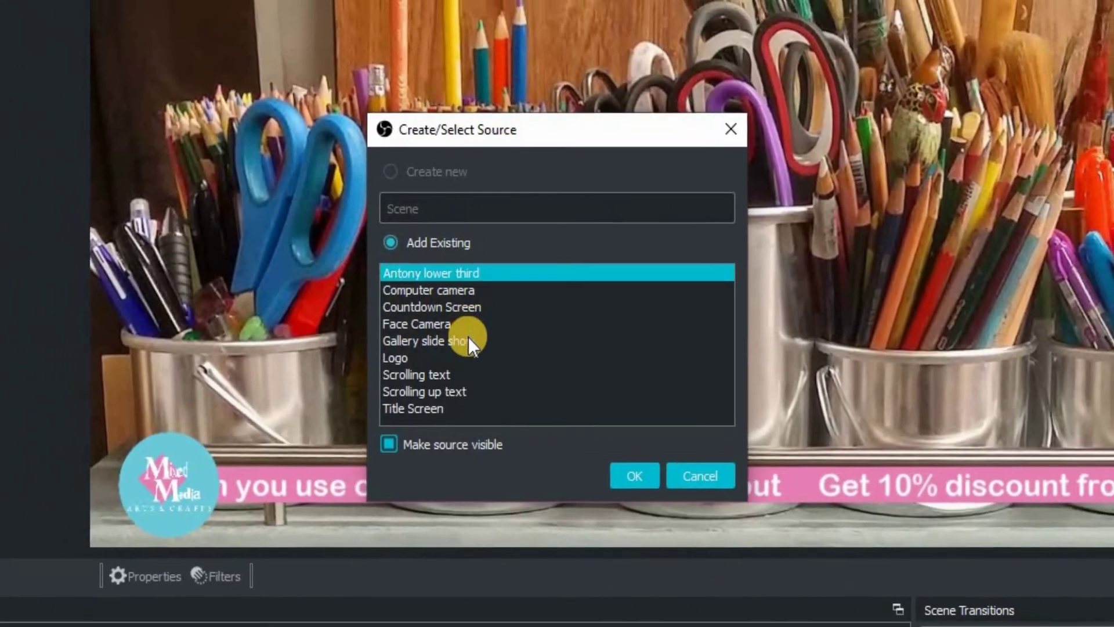
pyautogui.click(455, 343)
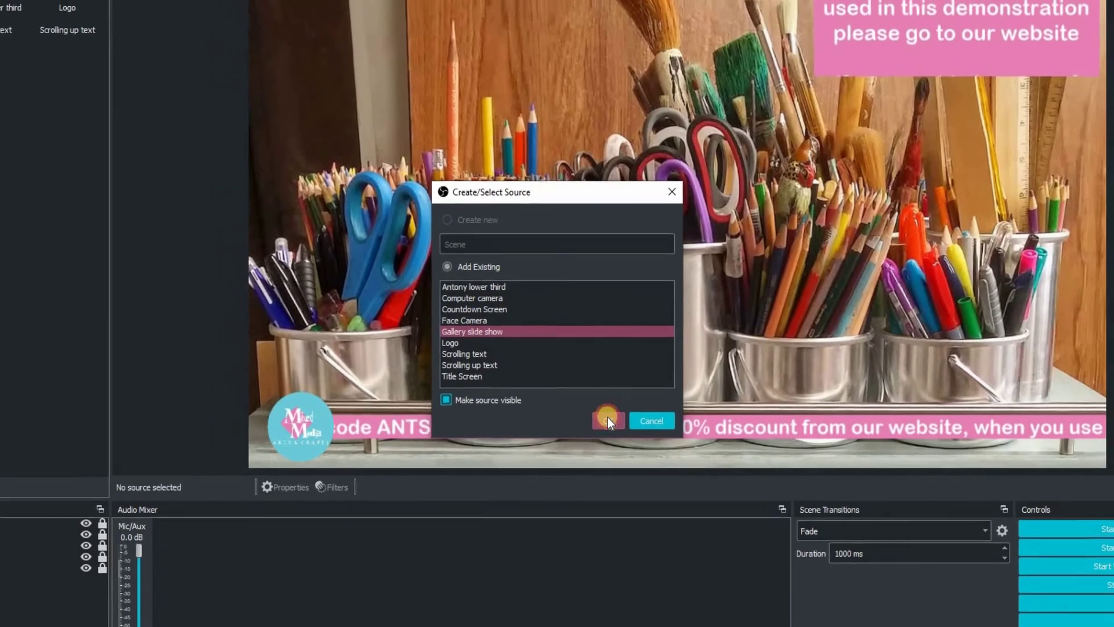
pyautogui.click(621, 448)
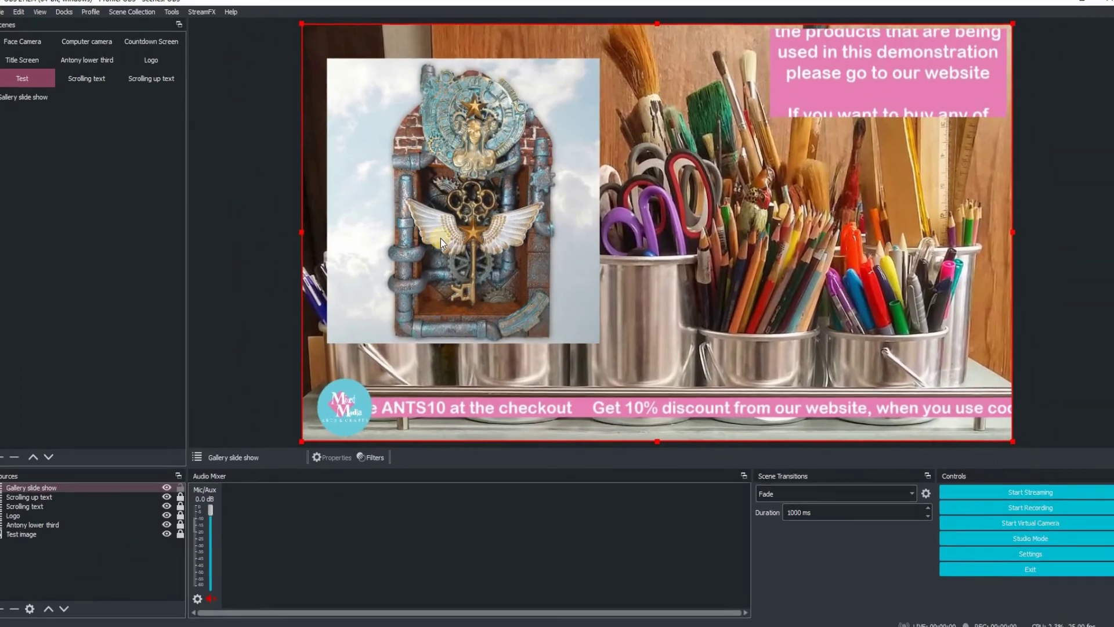
pyautogui.click(183, 482)
pyautogui.click(467, 312)
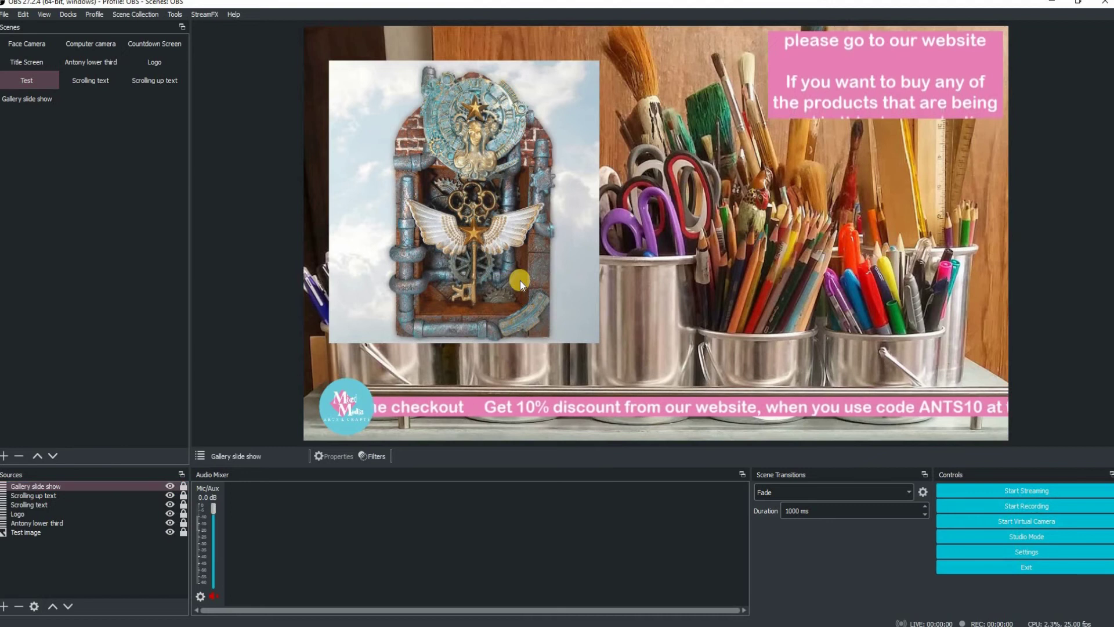
pyautogui.click(519, 281)
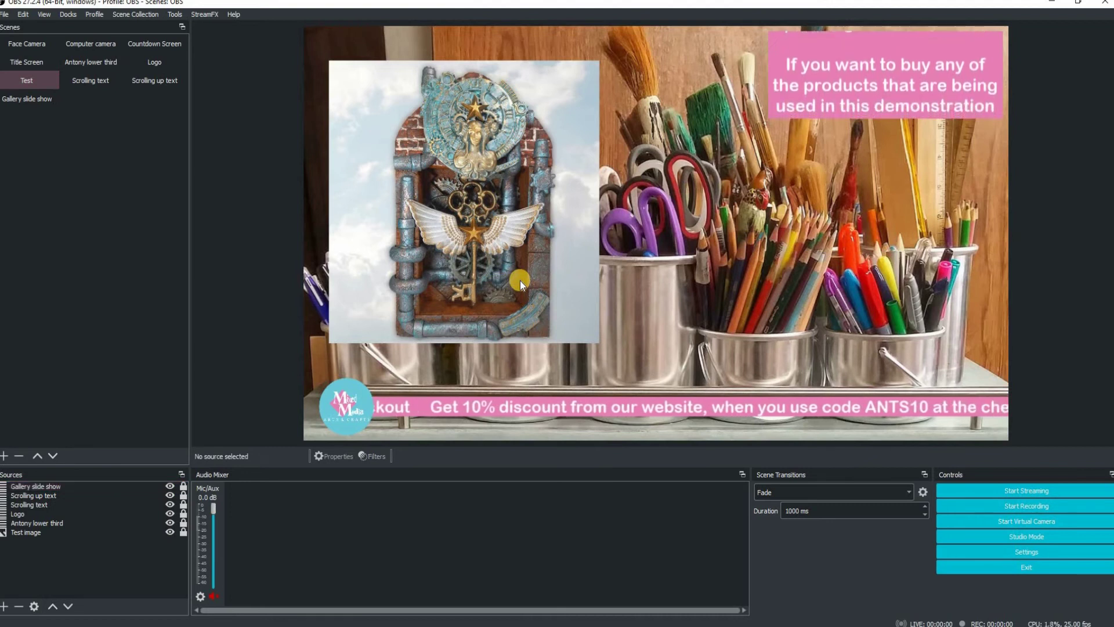